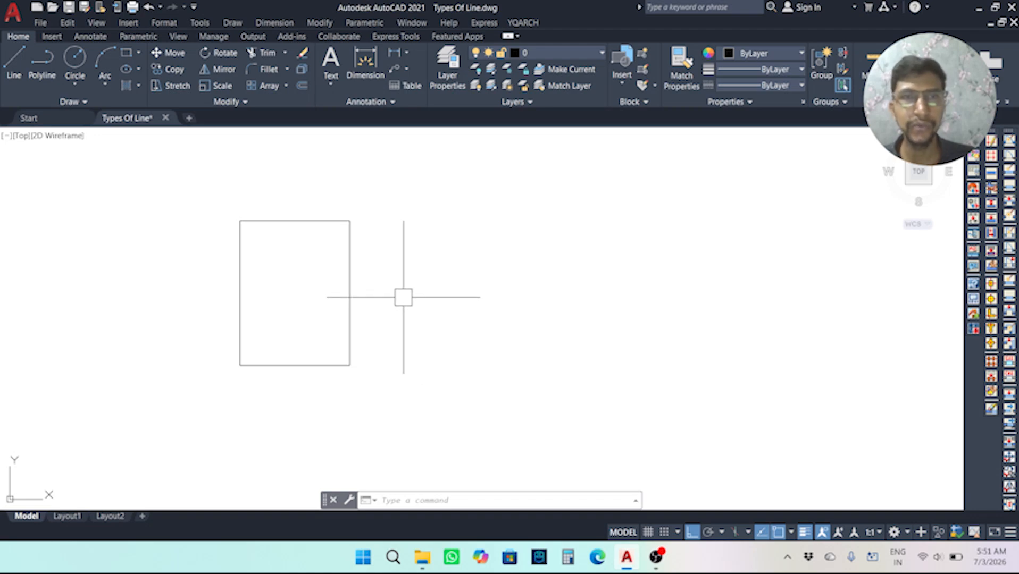
Draw a second rectangle to the right of the existing one and delete it.
type("rec")
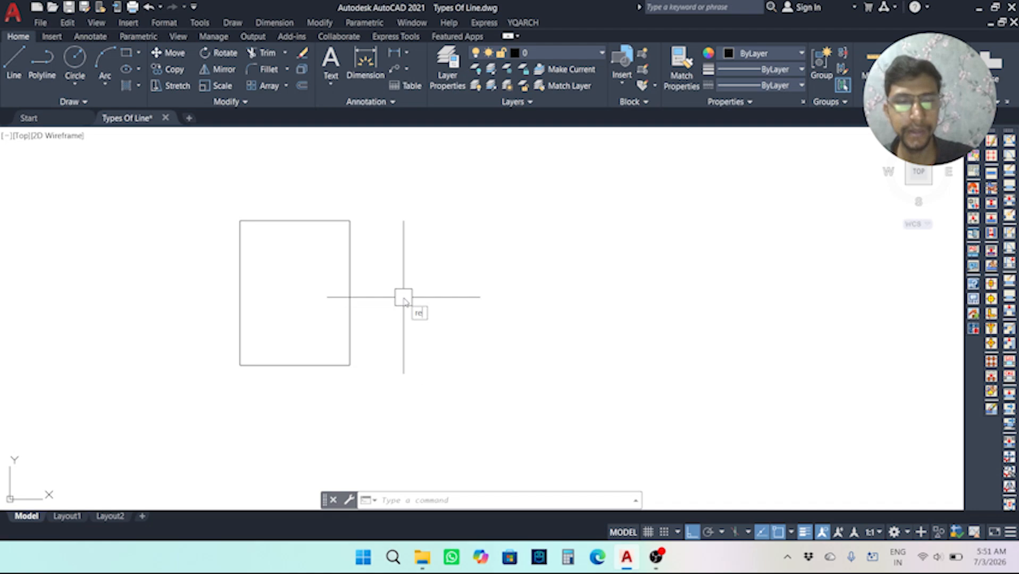
key("Return")
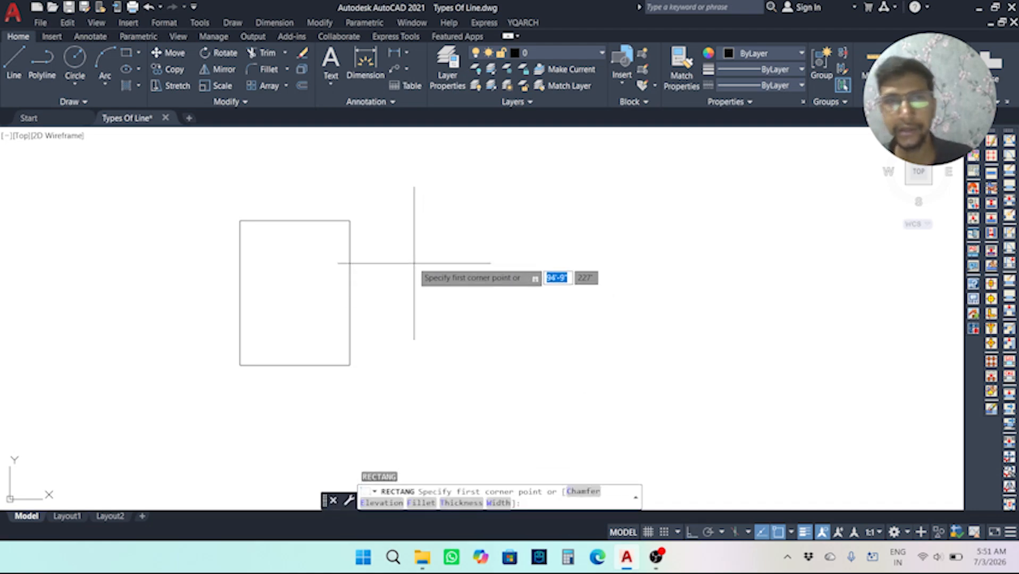
left_click(381, 225)
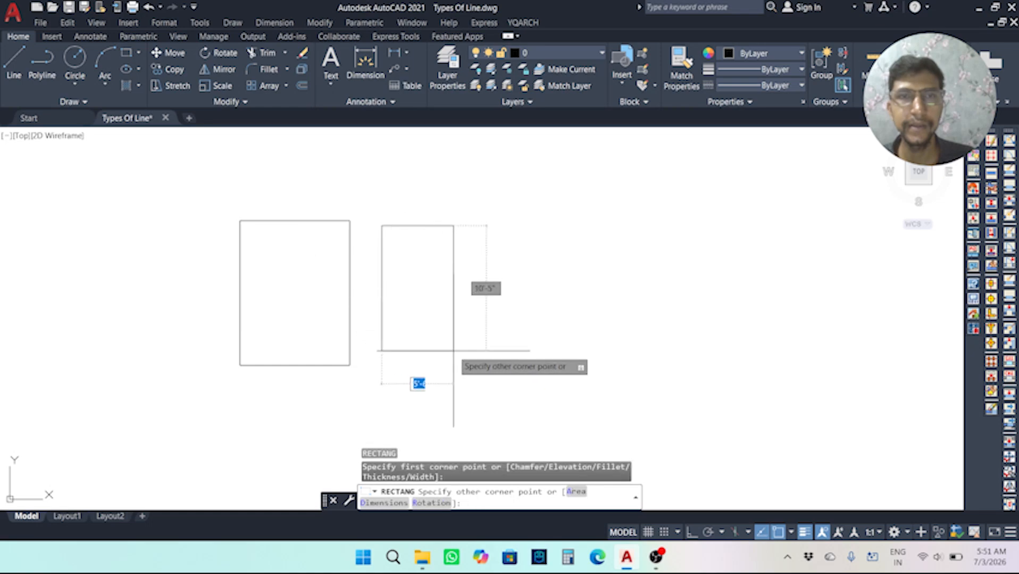
left_click(518, 372)
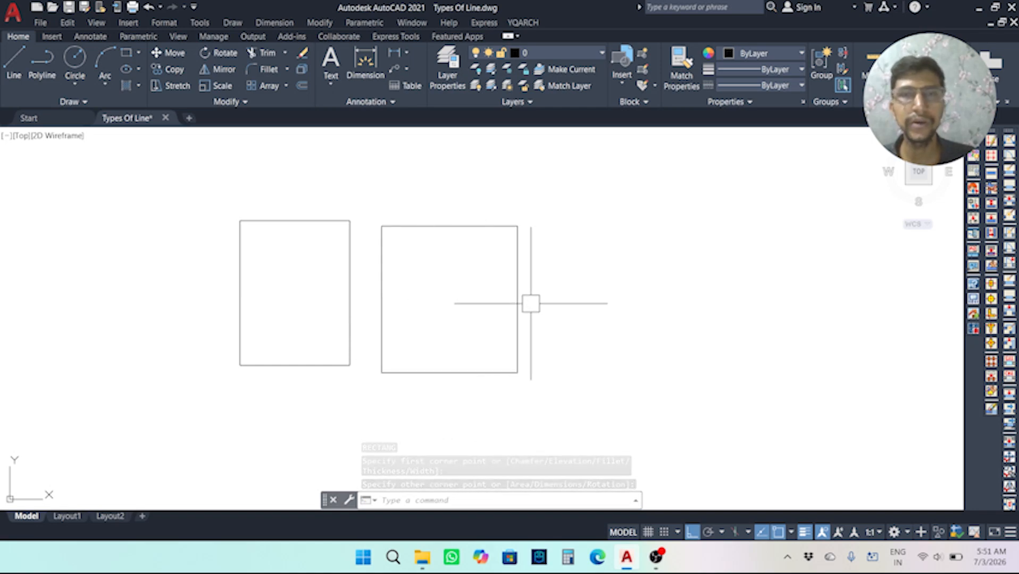
left_click(517, 291)
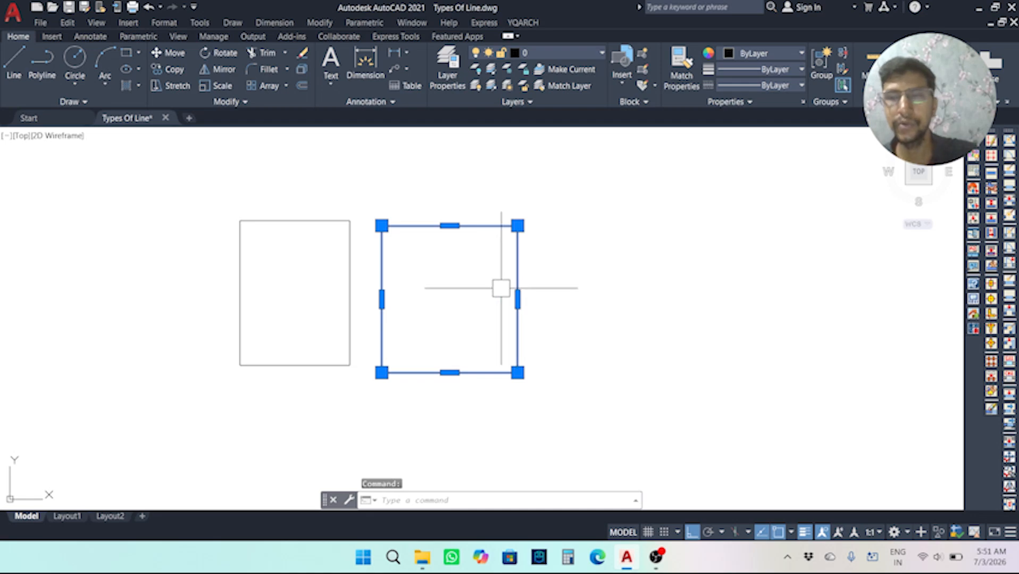
key("Delete")
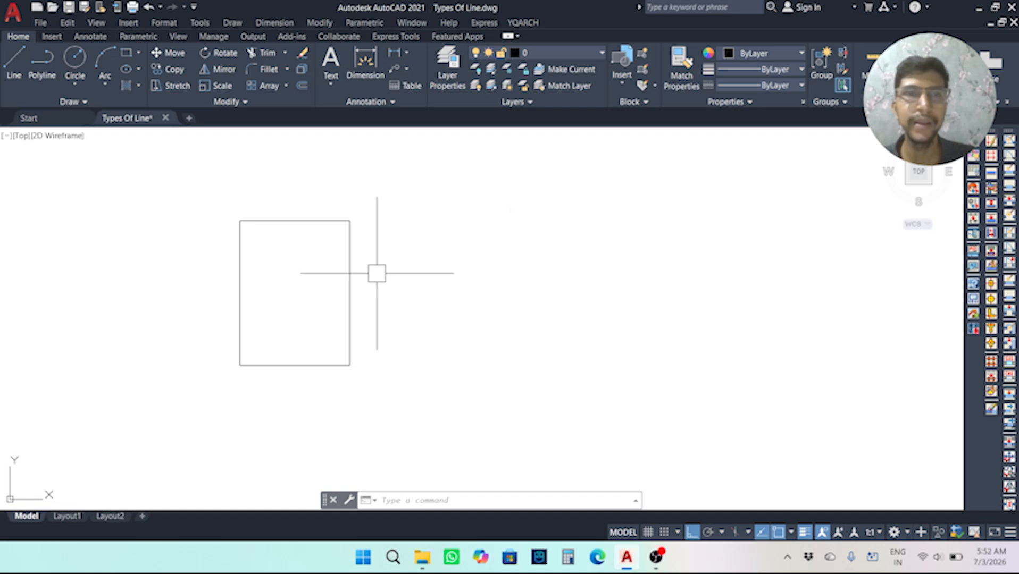
left_click(348, 268)
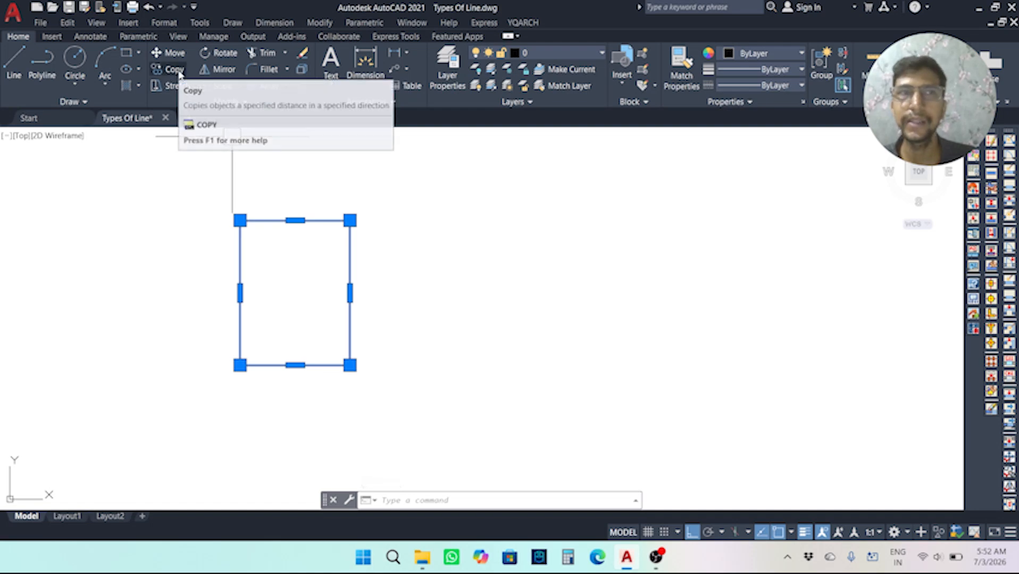
key("Escape")
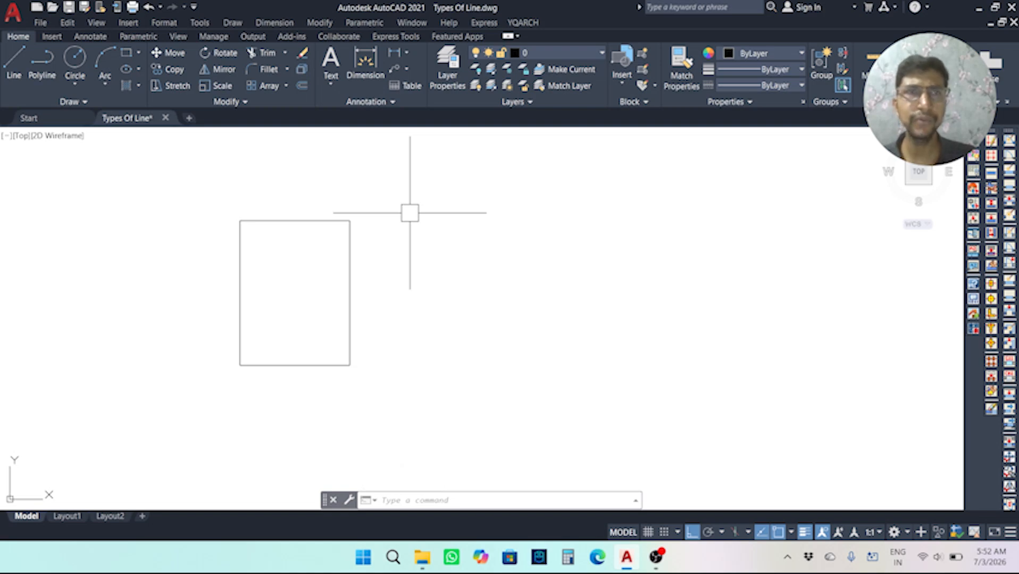
type("CO")
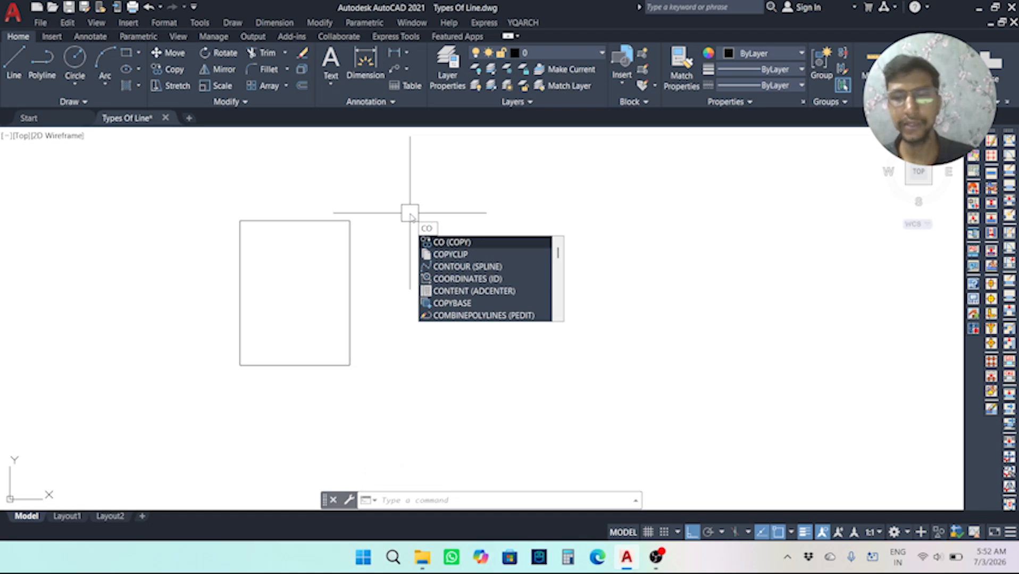
key("Return")
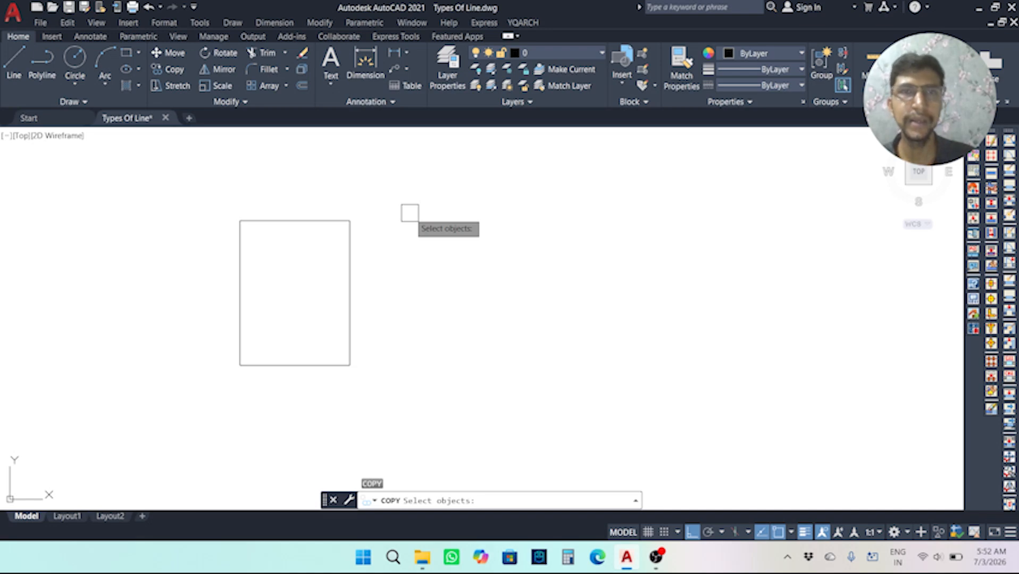
key("Escape")
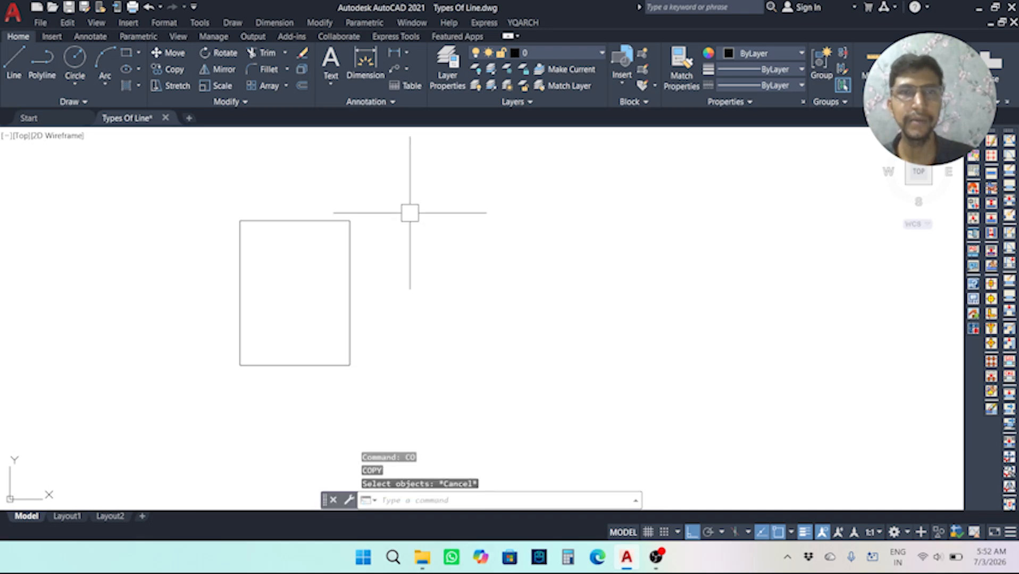
Copy the rectangle from its lower-right corner four times, placing the copies in a horizontal row to its right.
left_click(176, 70)
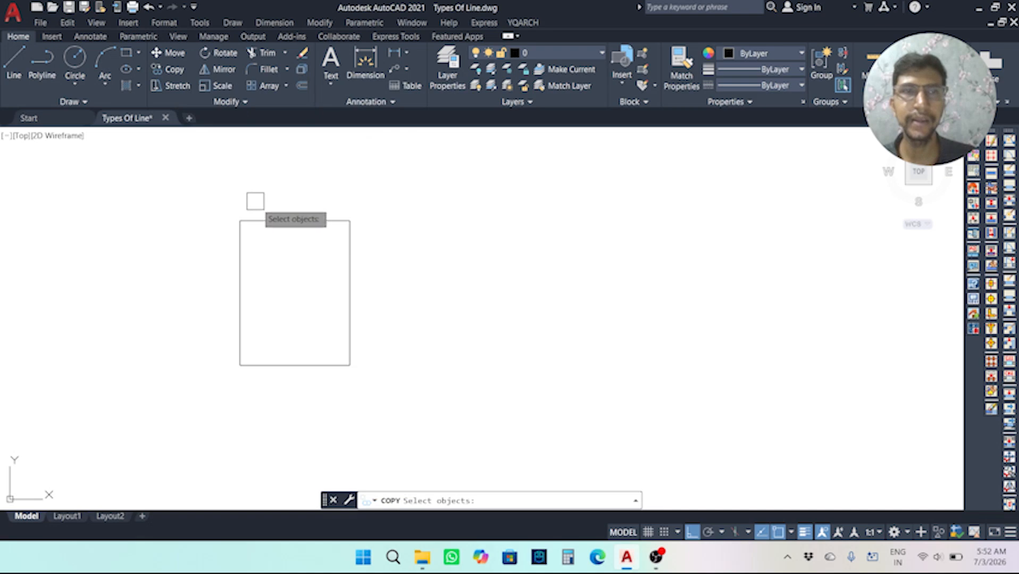
left_click(244, 360)
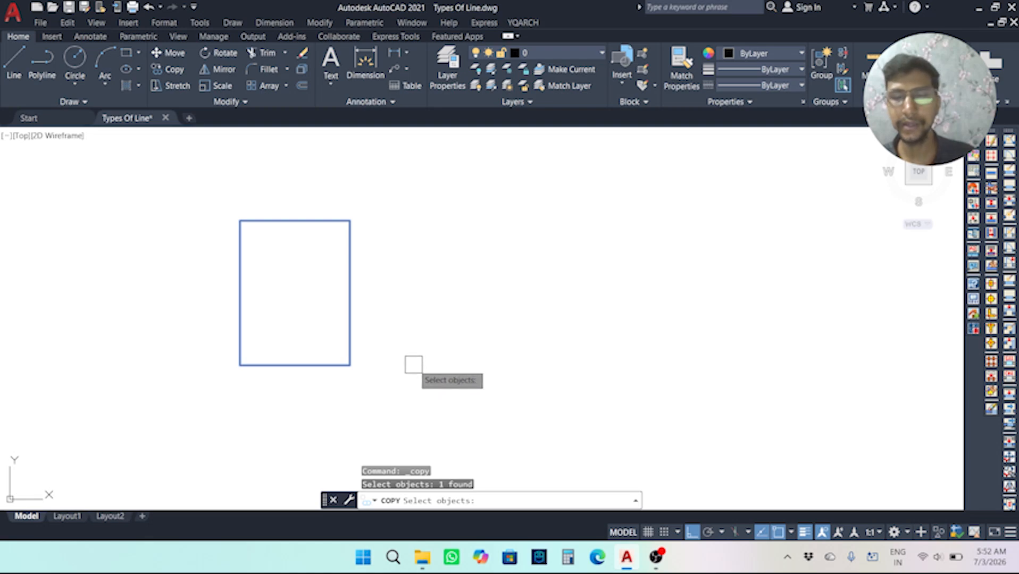
key("Return")
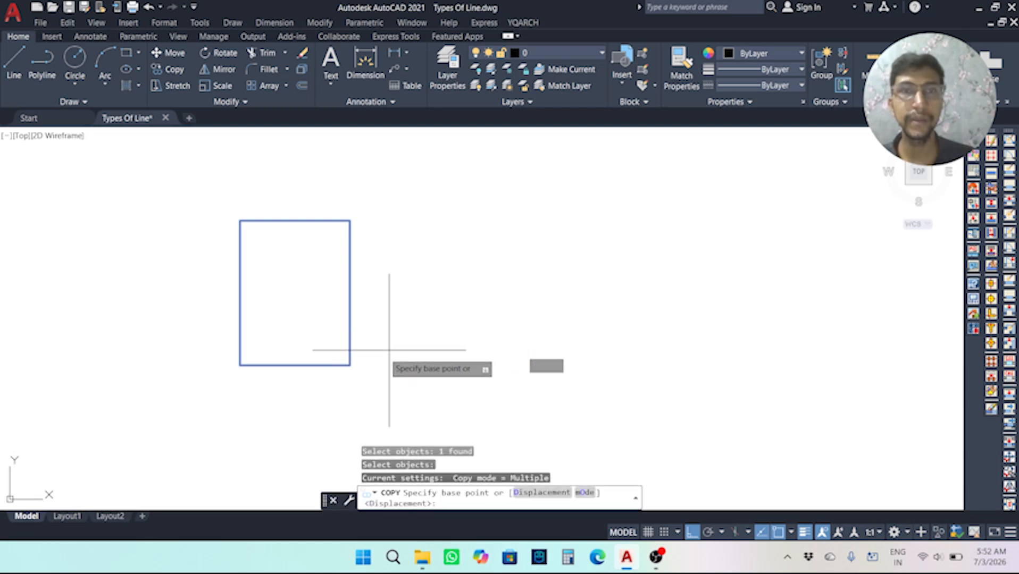
left_click(349, 365)
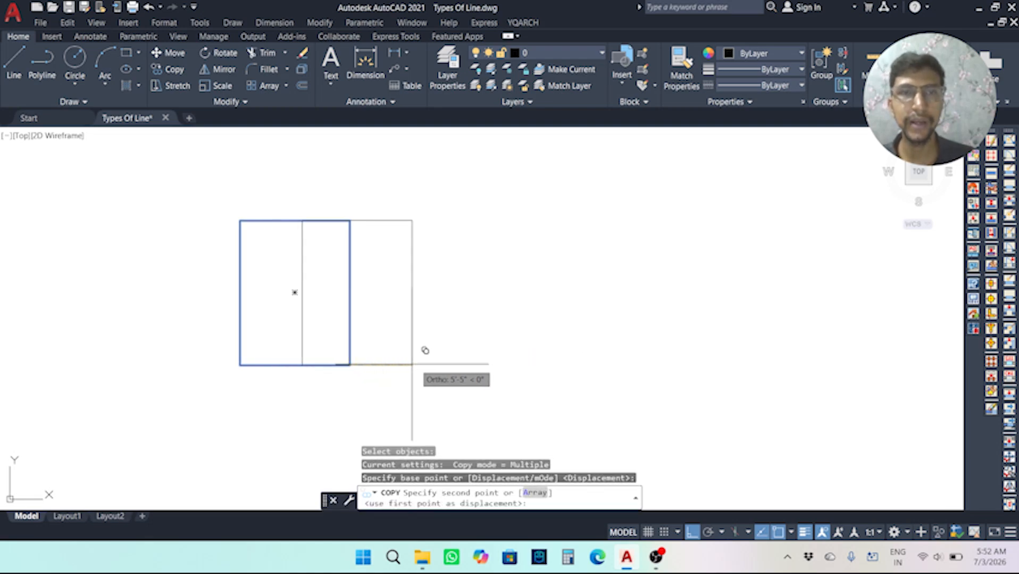
left_click(467, 365)
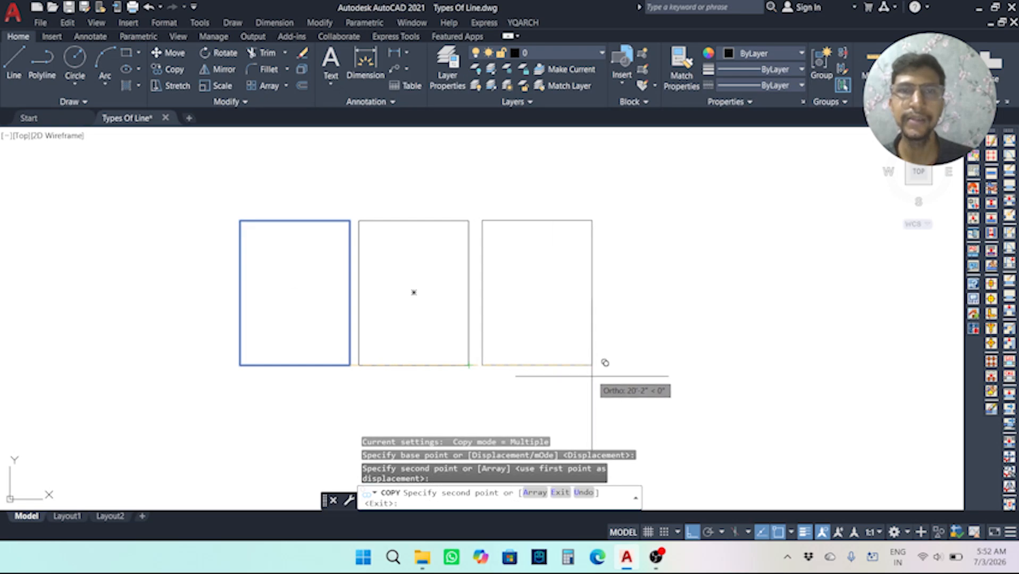
left_click(592, 375)
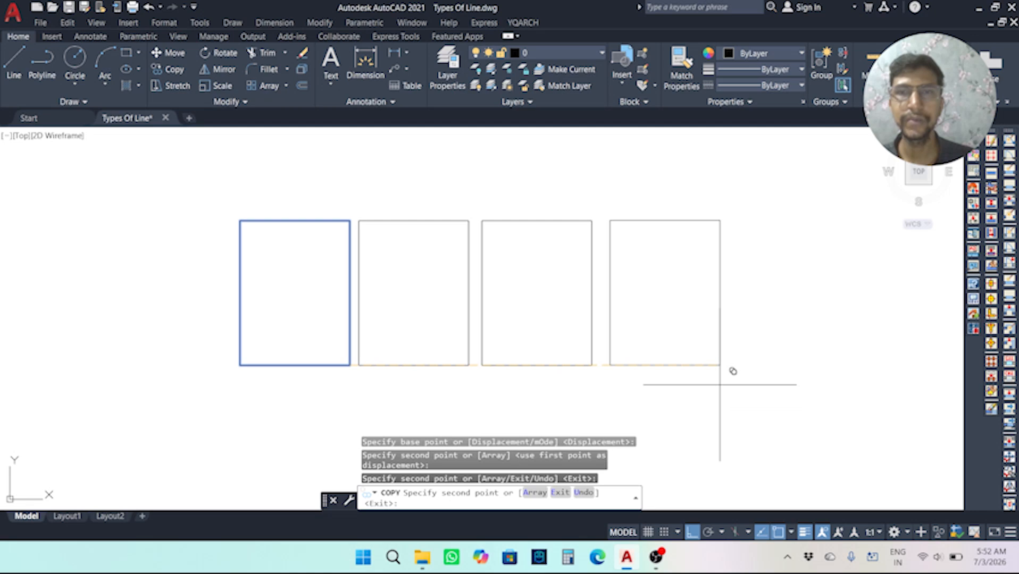
left_click(720, 385)
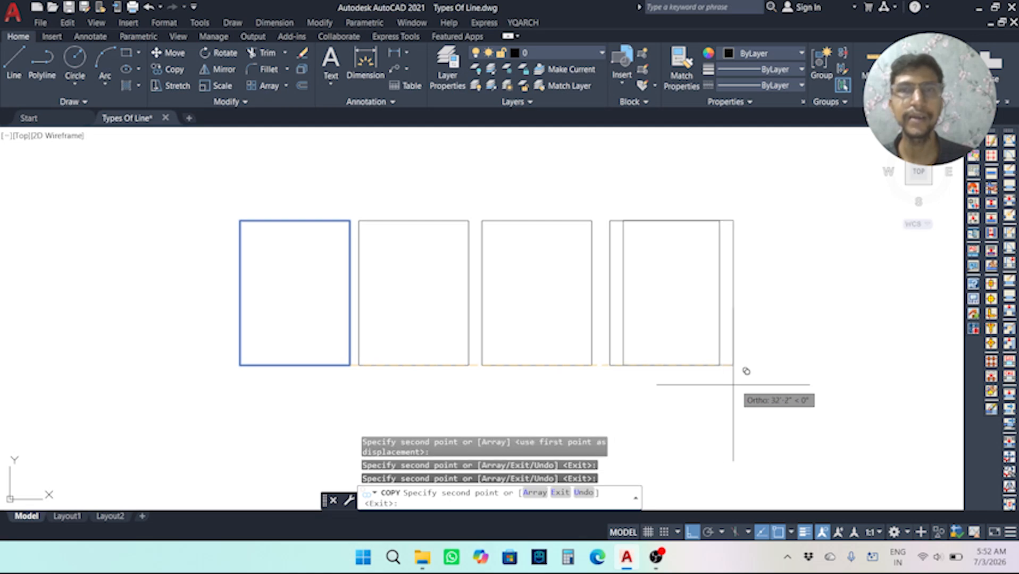
left_click(841, 389)
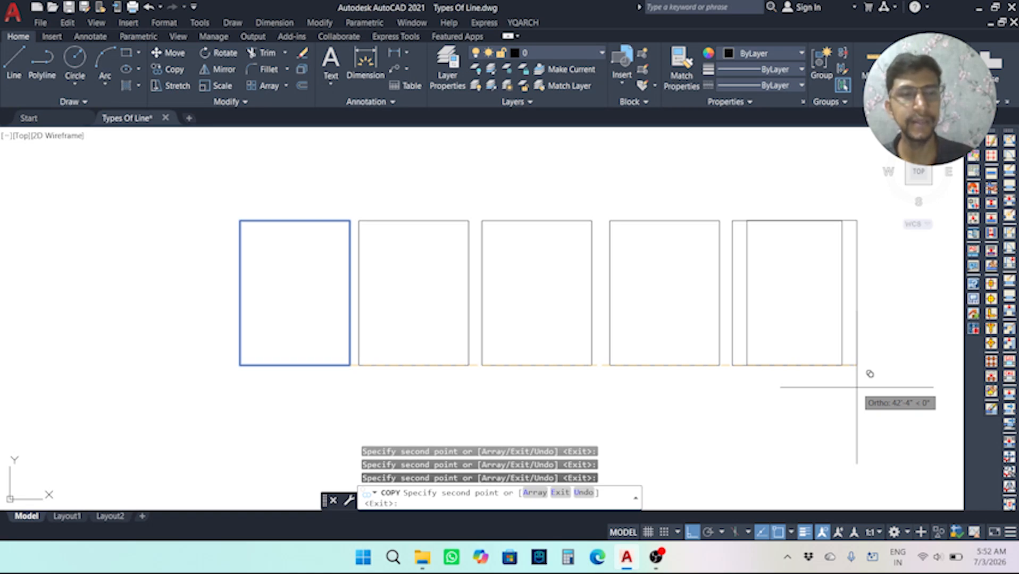
key("Escape")
Delete the four copied rectangles, keeping only the original leftmost one.
scroll(657, 336, "down", 3)
middle_click_drag(657, 336, 614, 319)
scroll(614, 319, "up", 3)
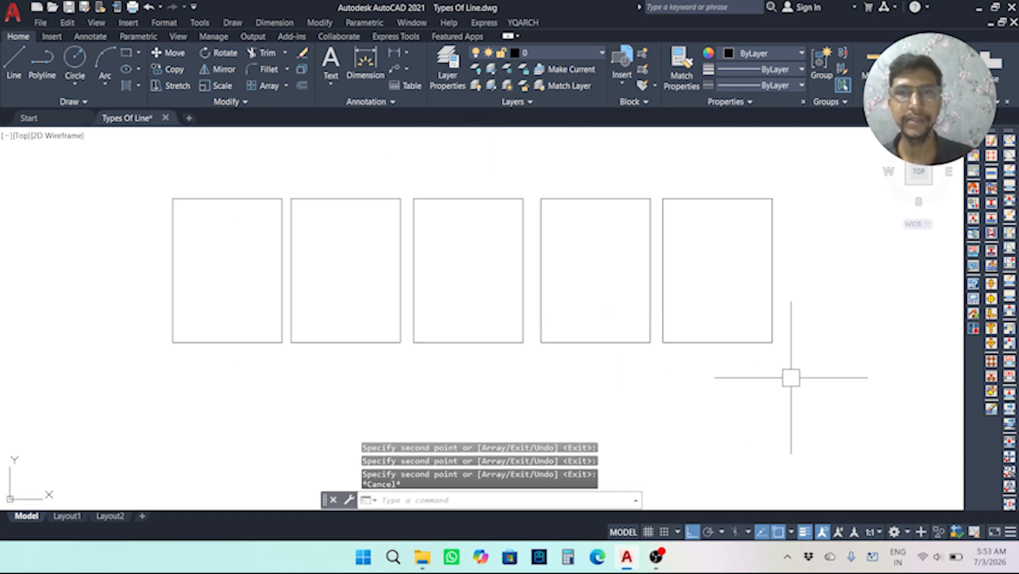
left_click(825, 381)
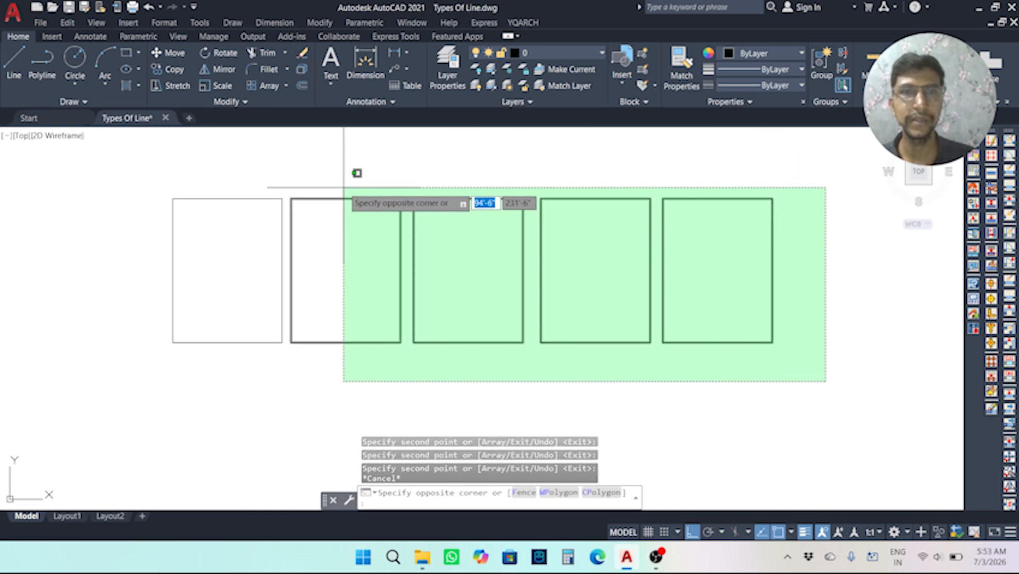
left_click(343, 187)
key("Delete")
middle_click_drag(377, 257, 472, 265)
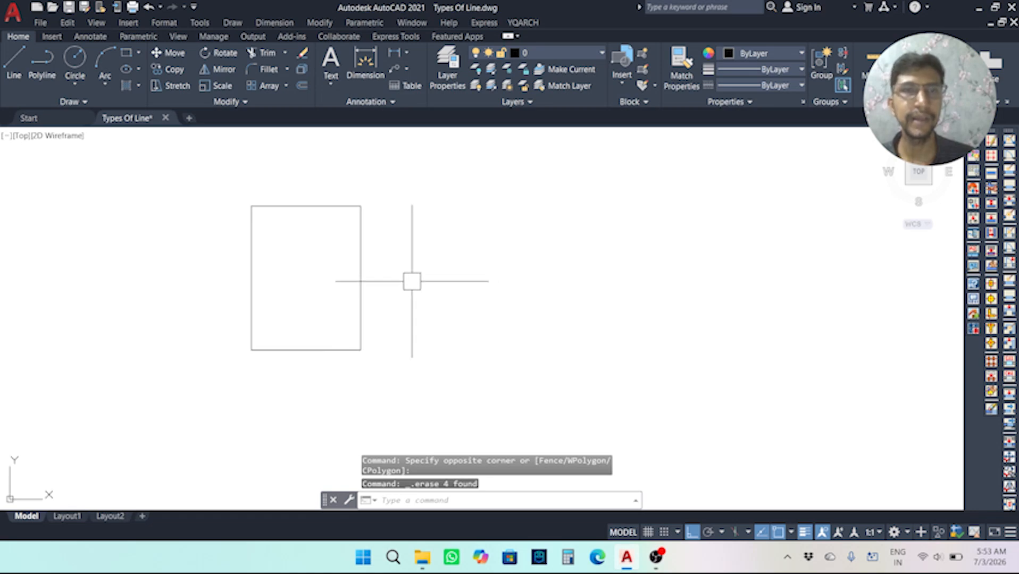
Copy the rectangle about 9'-11" horizontally to the right, using its geometric center as the base point.
type("co")
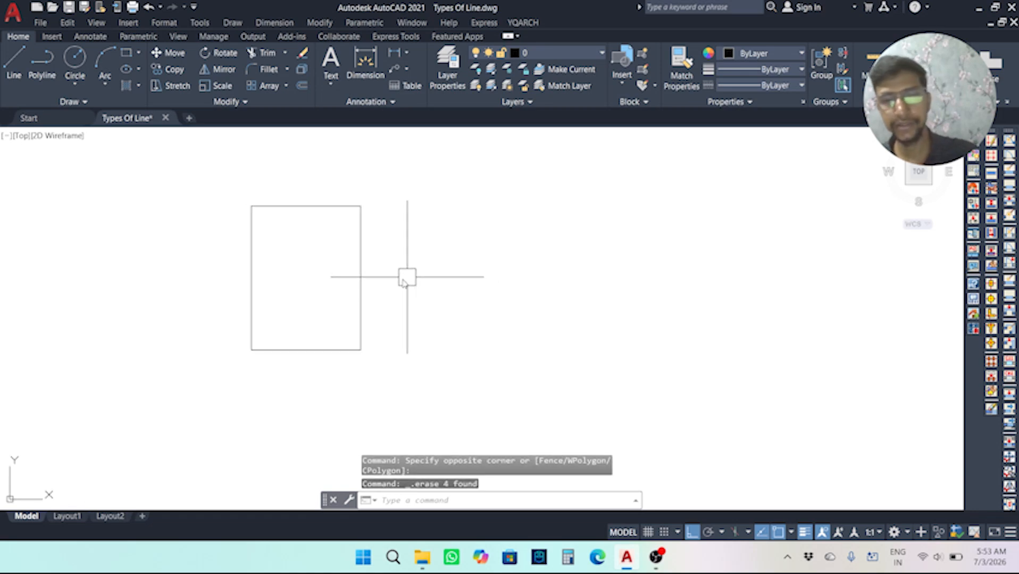
key("Return")
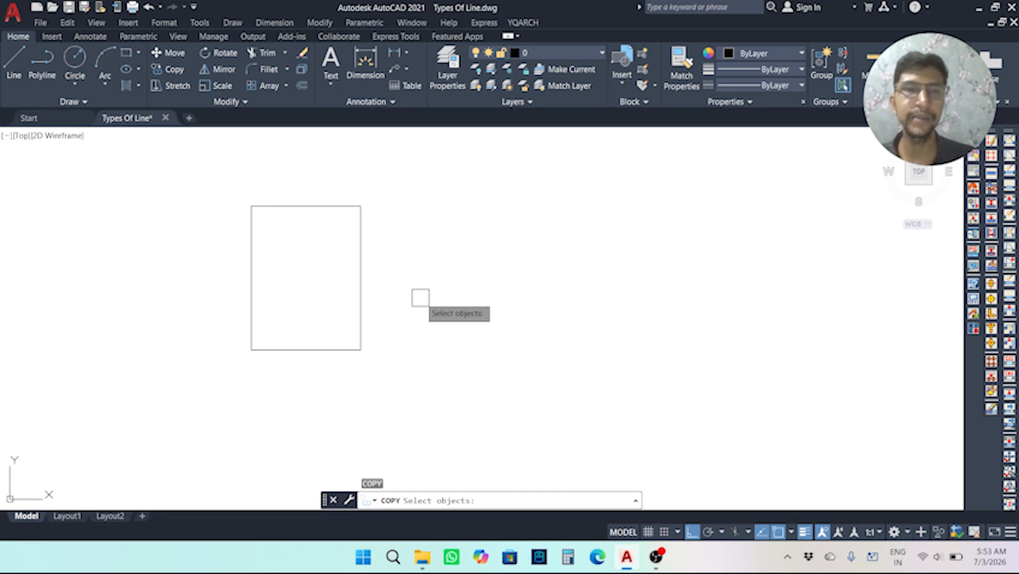
left_click(361, 294)
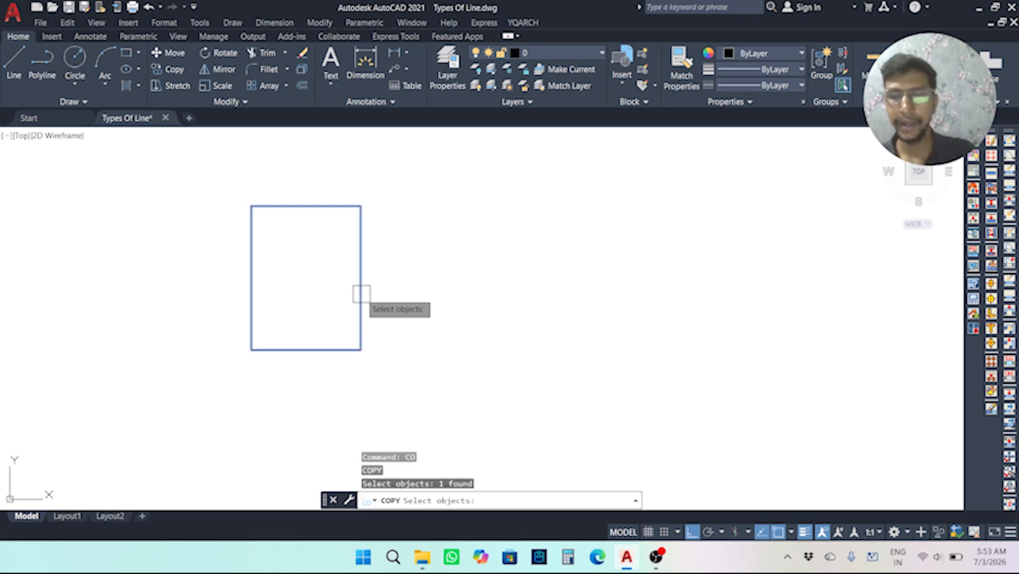
key("Return")
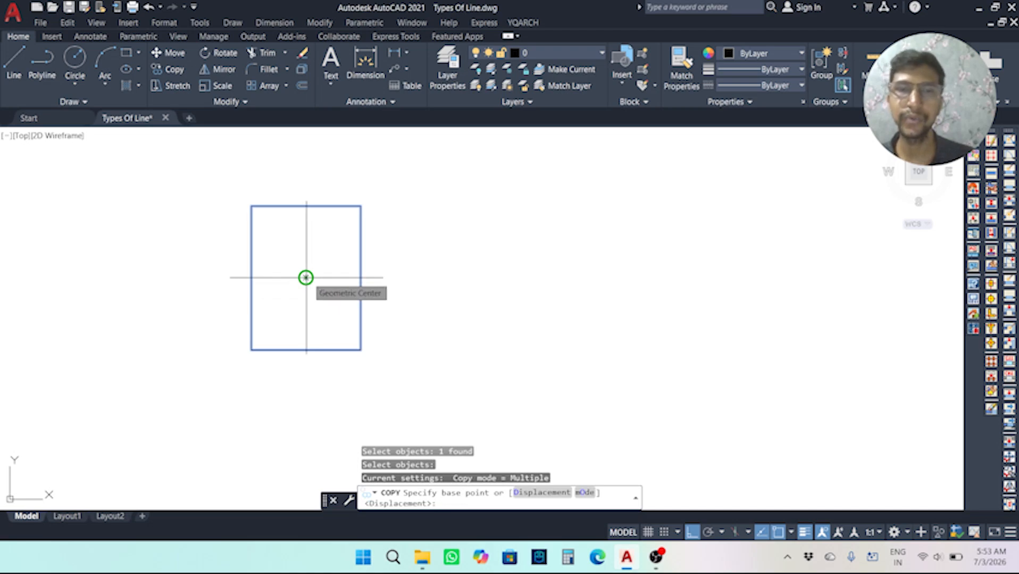
left_click(306, 277)
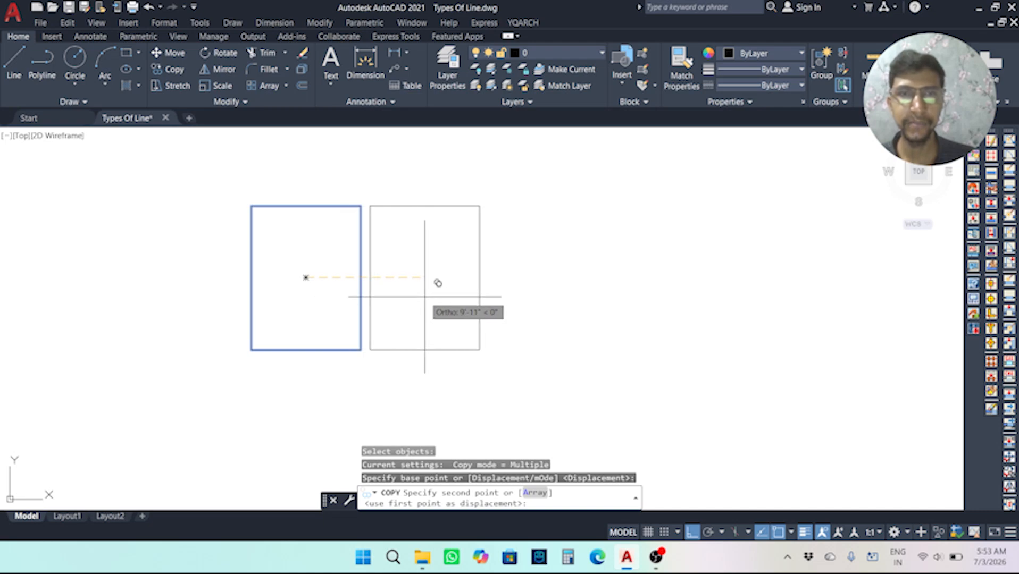
left_click(424, 297)
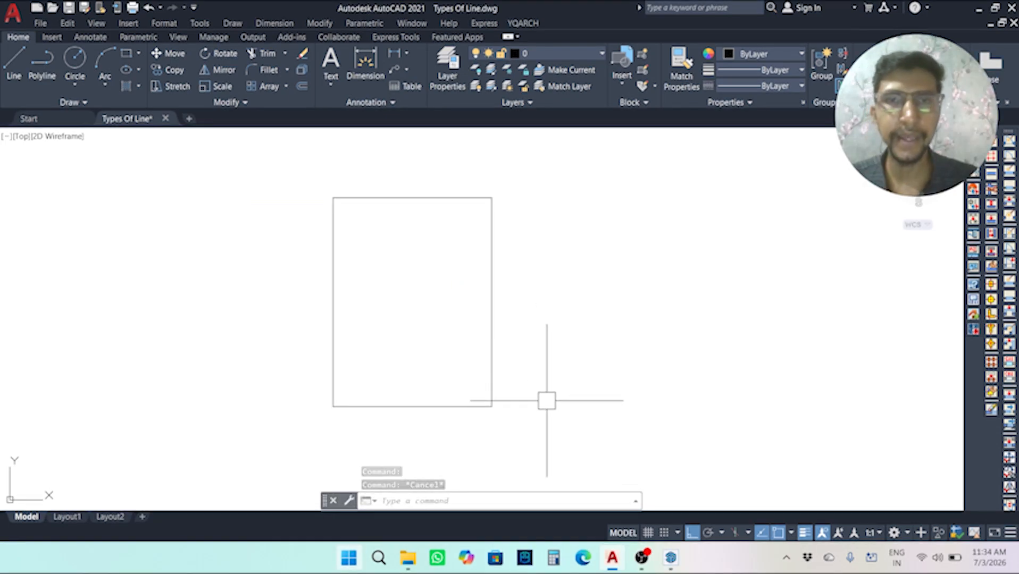
Copy the rectangle from its geometric center with the Array option, making 5 evenly spaced items in a row to the right.
left_click(546, 401)
left_click(329, 192)
type("Co")
key("Return")
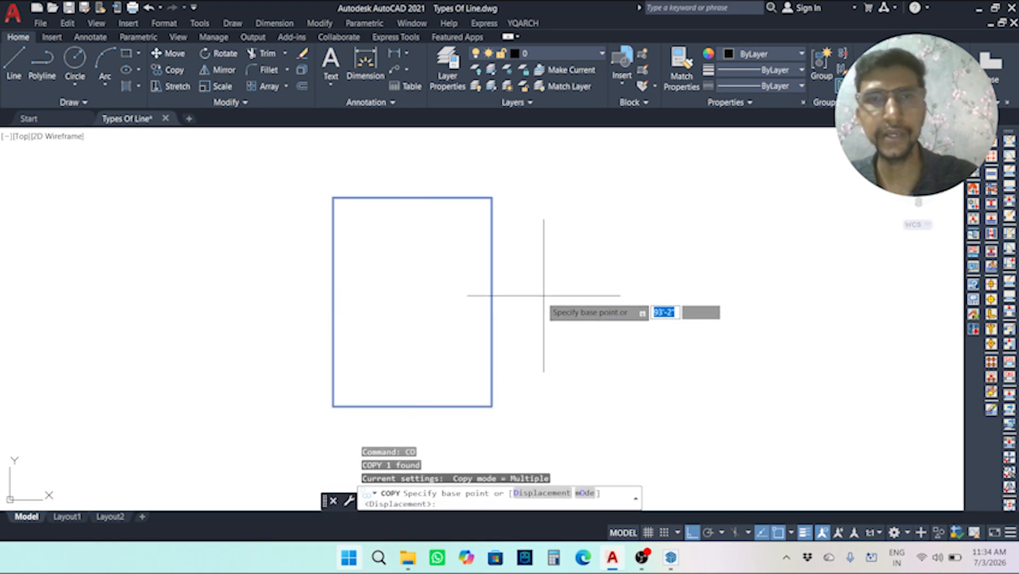
left_click(413, 301)
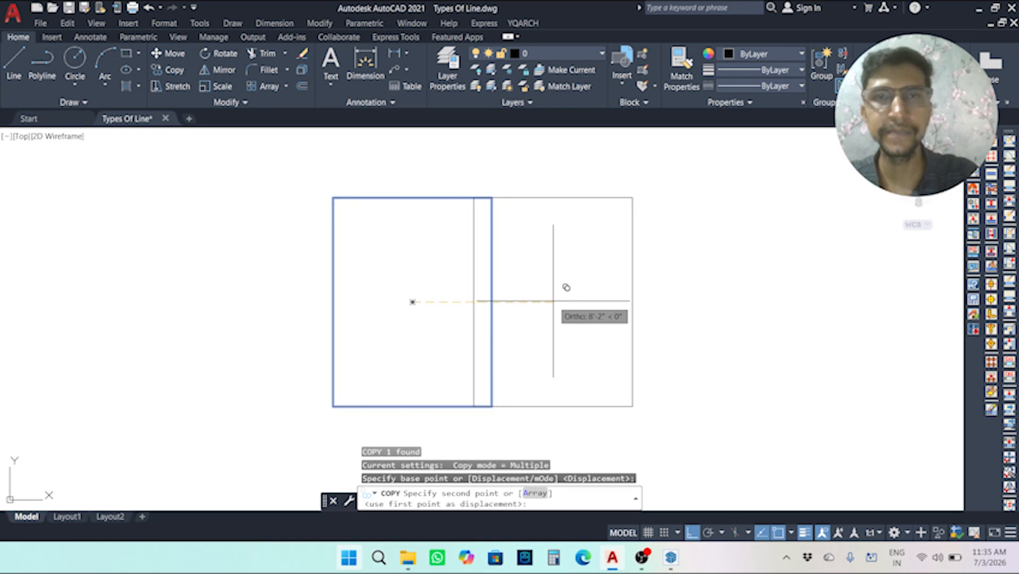
type("A")
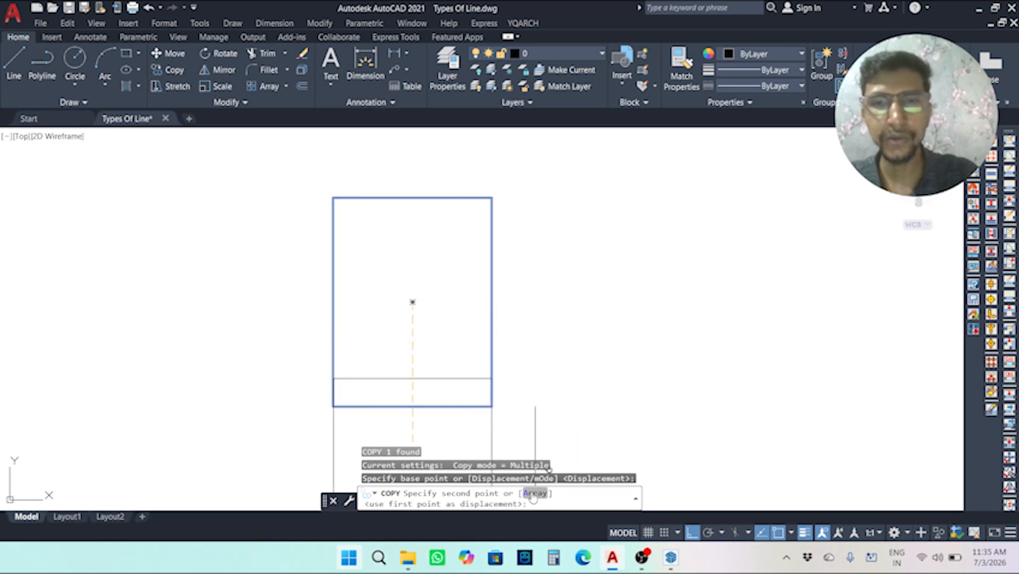
key("Return")
middle_click_drag(552, 294, 473, 310)
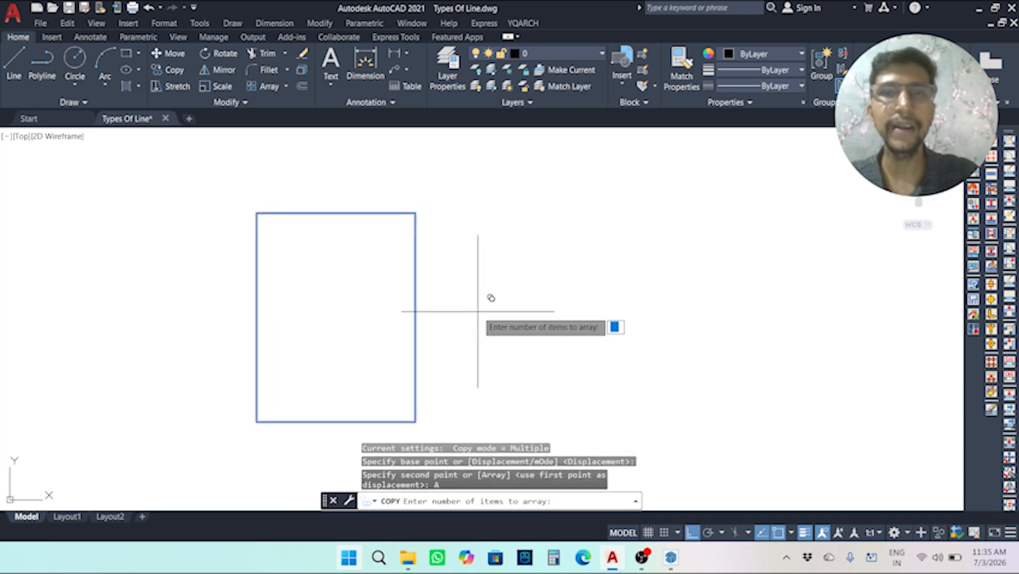
type("5")
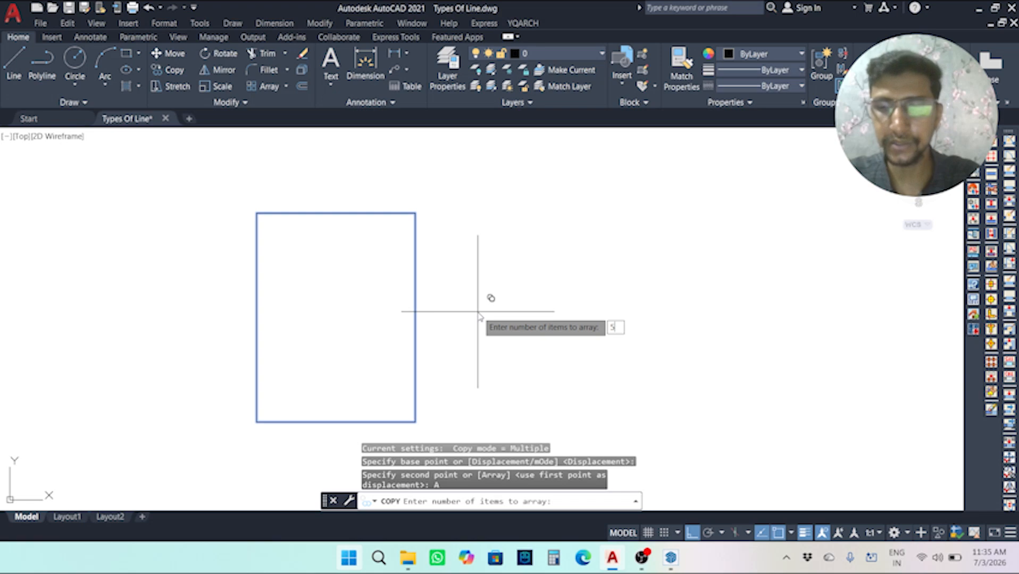
key("Return")
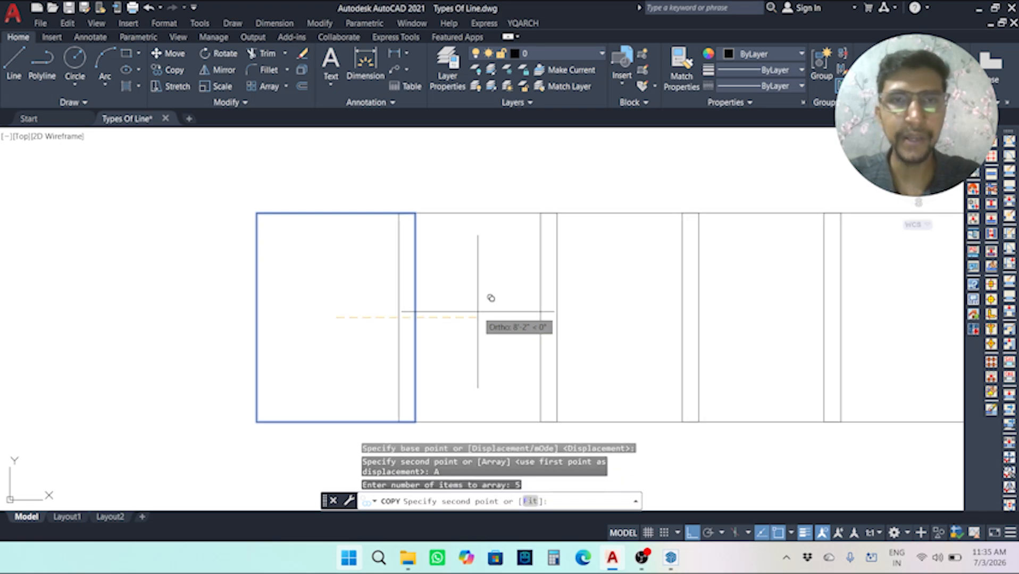
left_click(534, 297)
middle_click_drag(528, 303, 412, 303)
key("Escape")
scroll(477, 306, "down", 3)
middle_click_drag(530, 313, 450, 318)
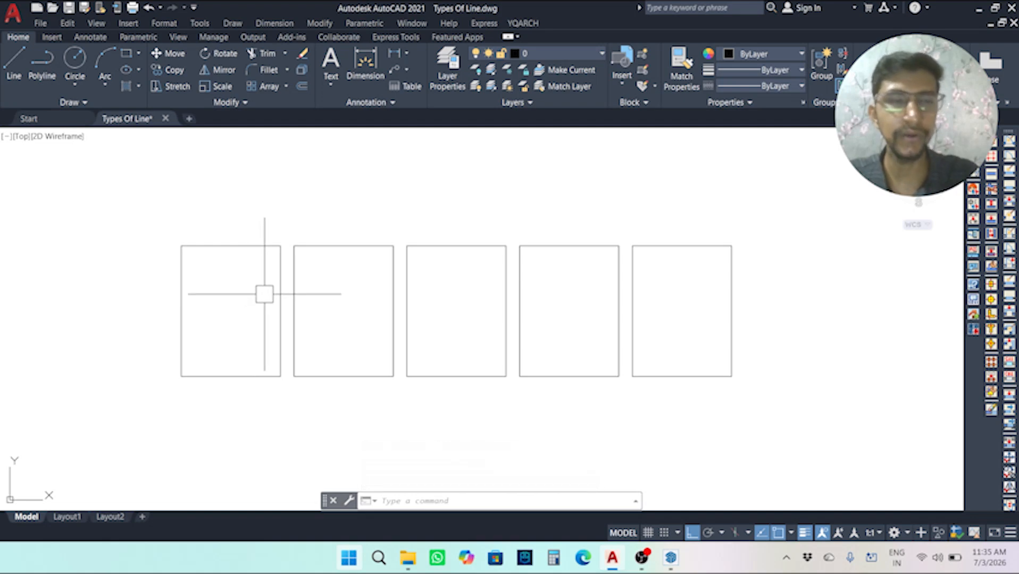
middle_click_drag(412, 284, 422, 270)
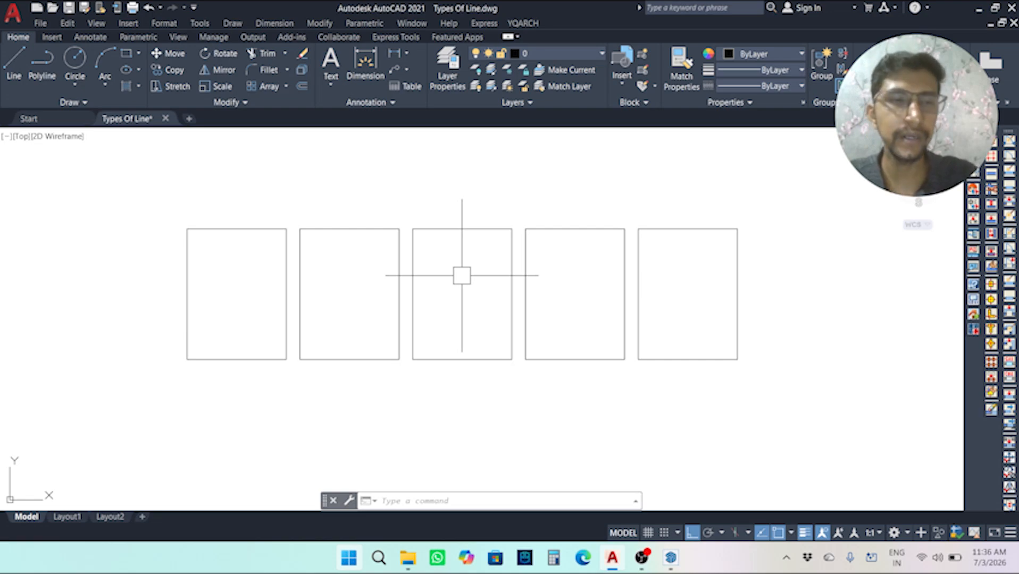
scroll(548, 285, "down", 2)
mouse_move(548, 284)
middle_mouse_down()
mouse_move(489, 266)
mouse_move(559, 247)
mouse_move(542, 261)
middle_mouse_up()
scroll(489, 267, "up", 2)
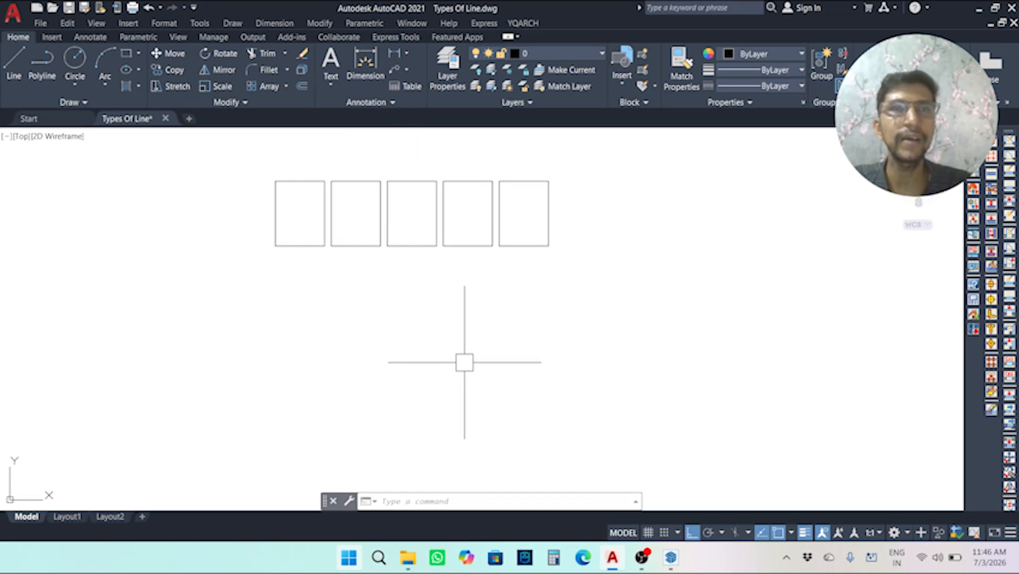
middle_click_drag(434, 350, 469, 346)
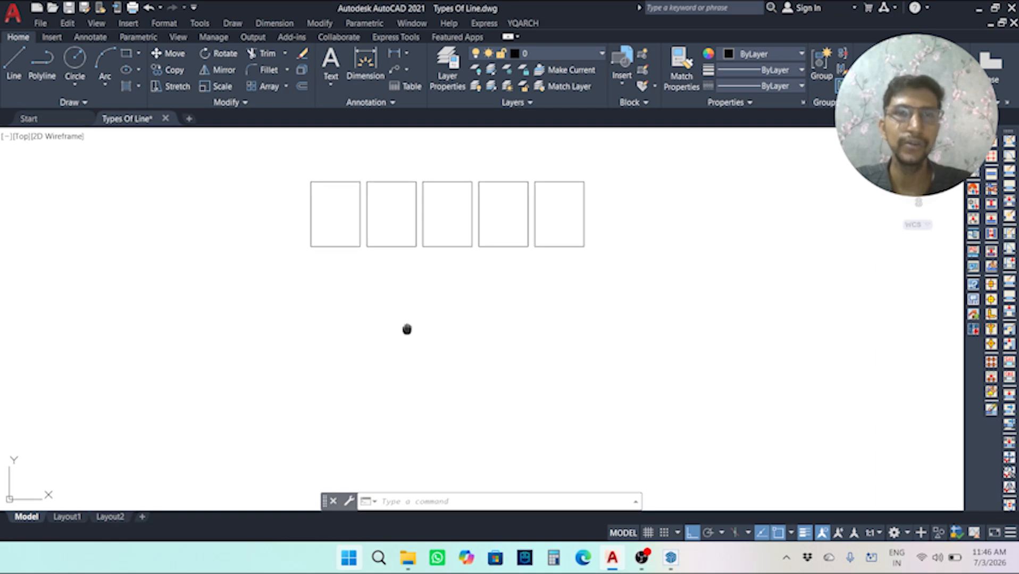
middle_click_drag(409, 328, 406, 328)
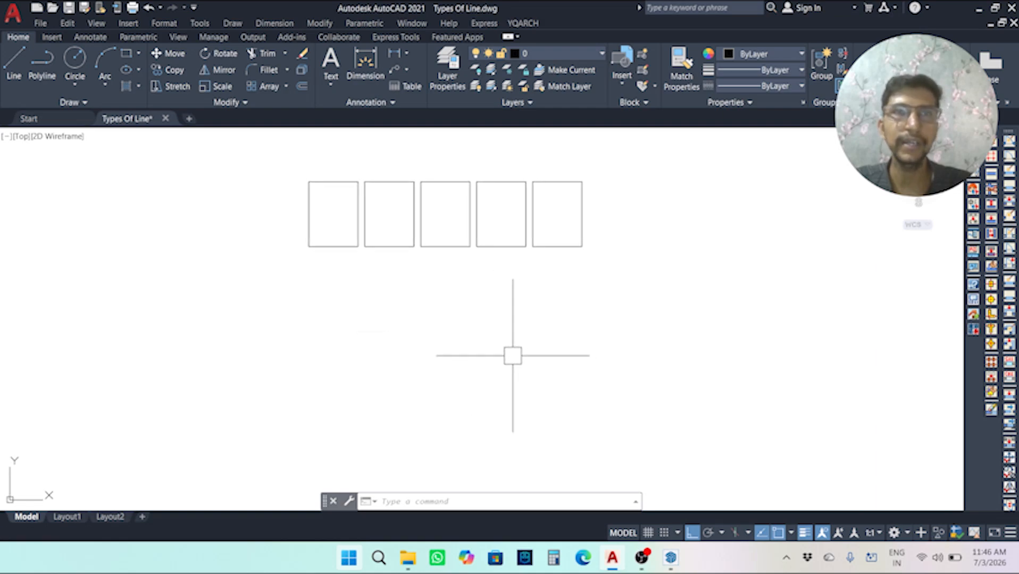
Mirror the chair about a horizontal line through the center of its seat, keeping the source object.
scroll(510, 278, "down", 4)
scroll(512, 347, "up", 4)
middle_click_drag(506, 349, 571, 244)
mouse_move(566, 281)
middle_mouse_down()
mouse_move(564, 266)
mouse_move(607, 265)
mouse_move(576, 267)
middle_mouse_up()
scroll(562, 266, "up", 2)
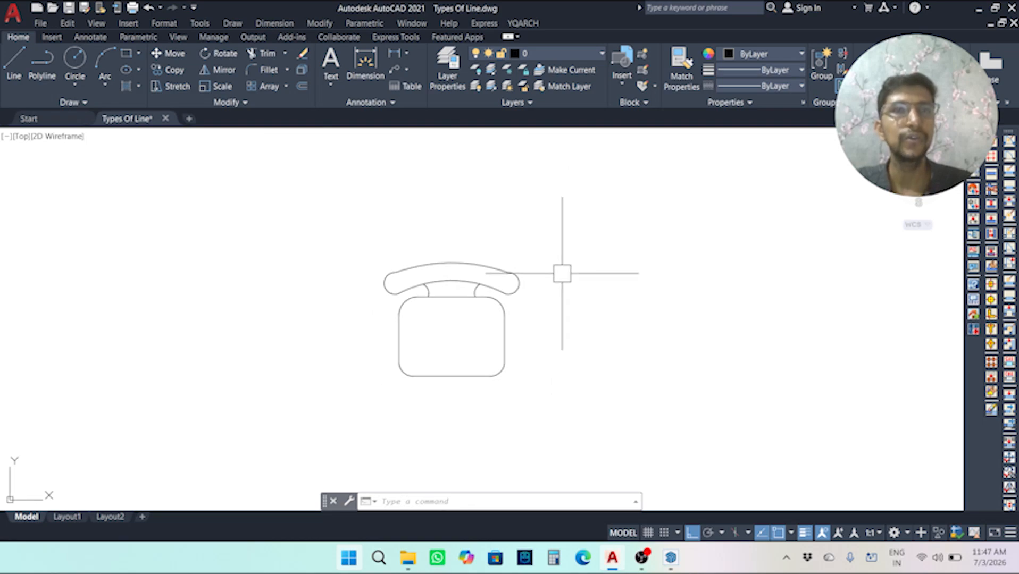
left_click(475, 275)
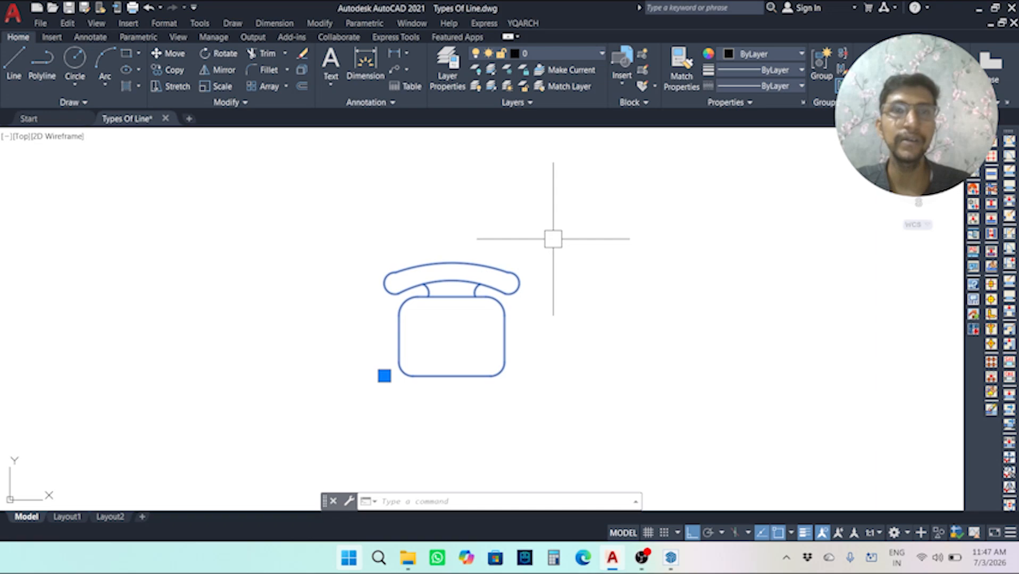
type("mi")
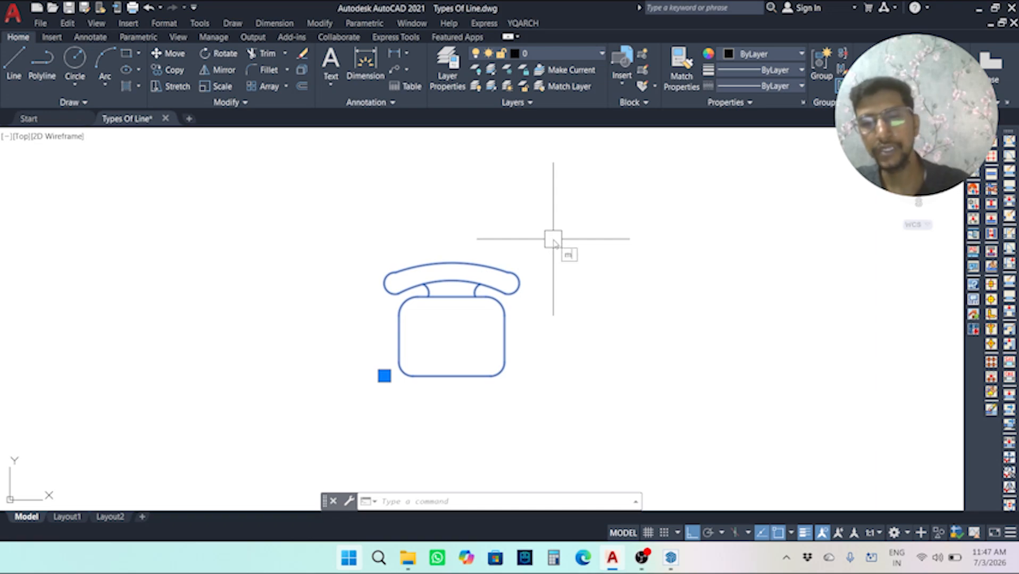
key("Return")
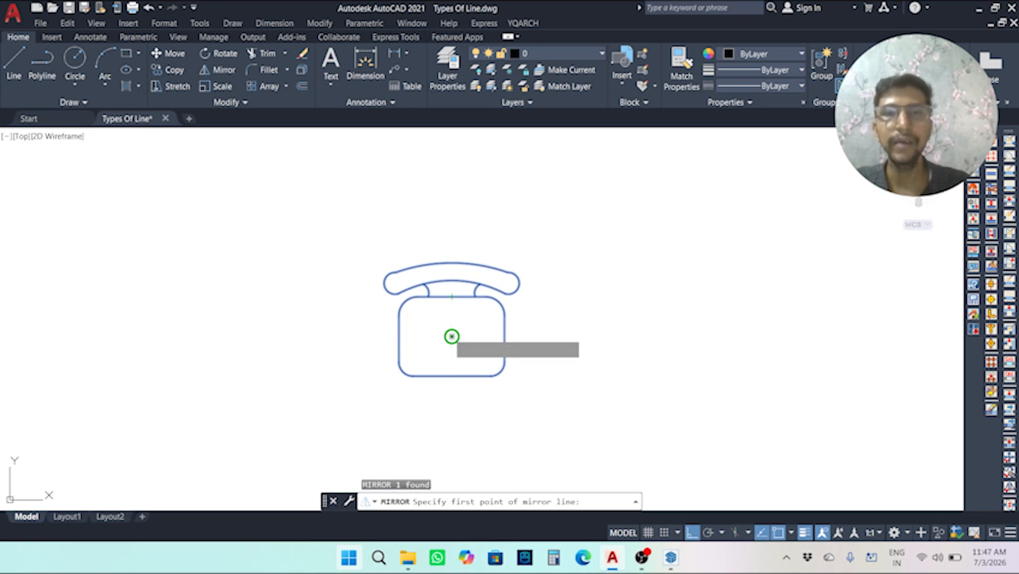
left_click(451, 337)
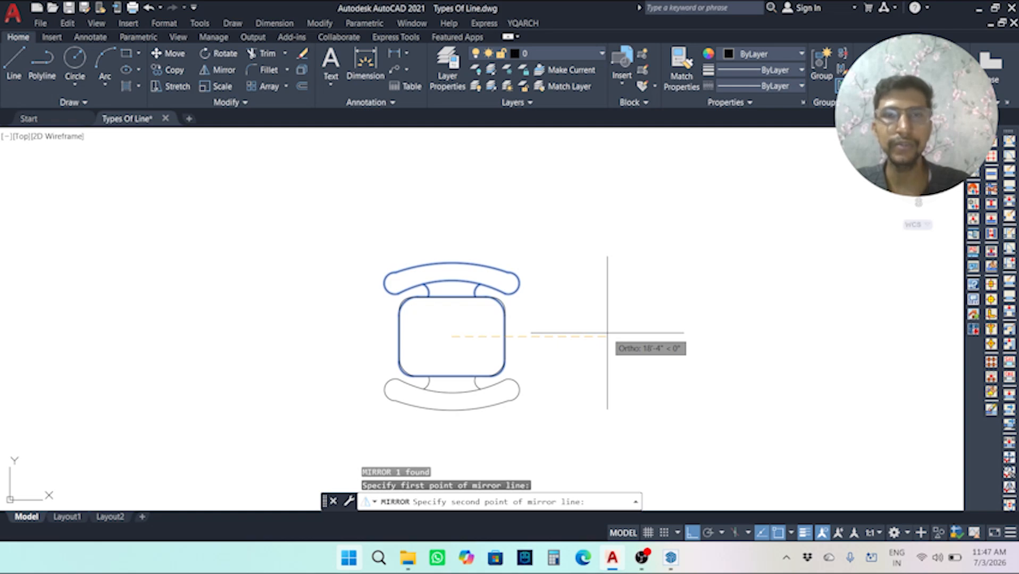
left_click(606, 333)
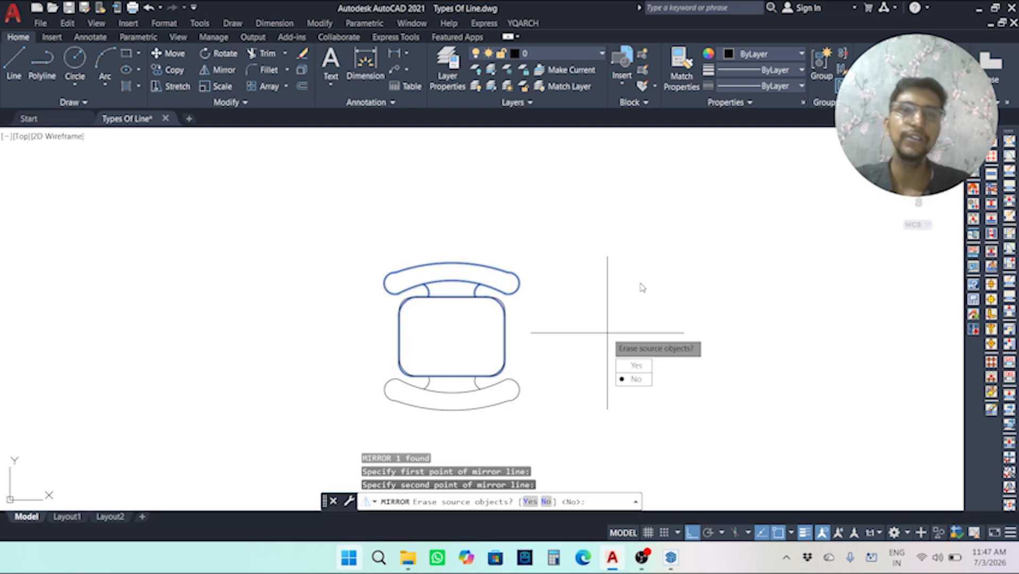
left_click(636, 380)
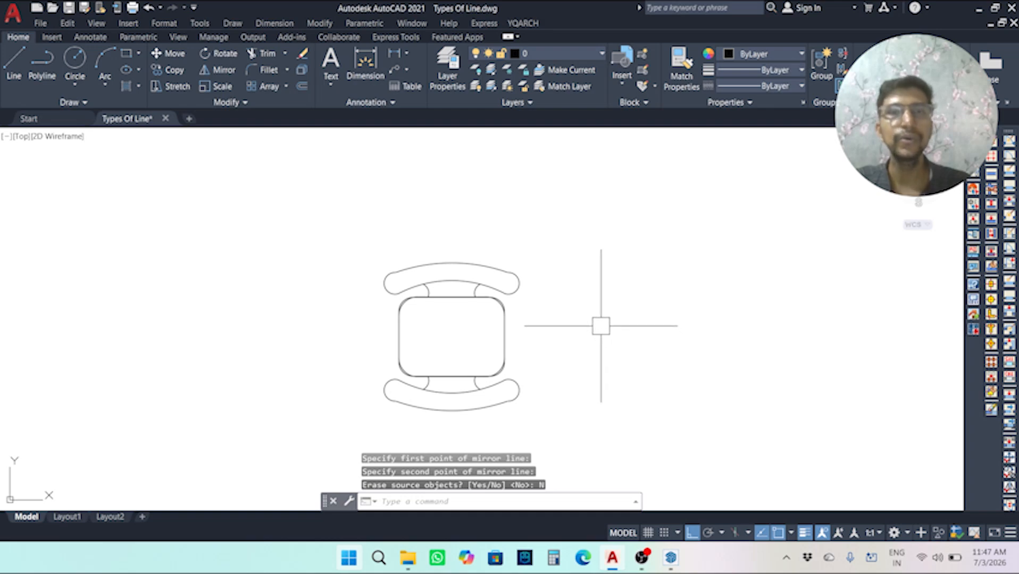
Move the mirrored chair about 14'-4" straight down from the original chair, using a base point on its centerline near the backrest.
middle_click_drag(606, 306, 616, 271)
left_click(513, 366)
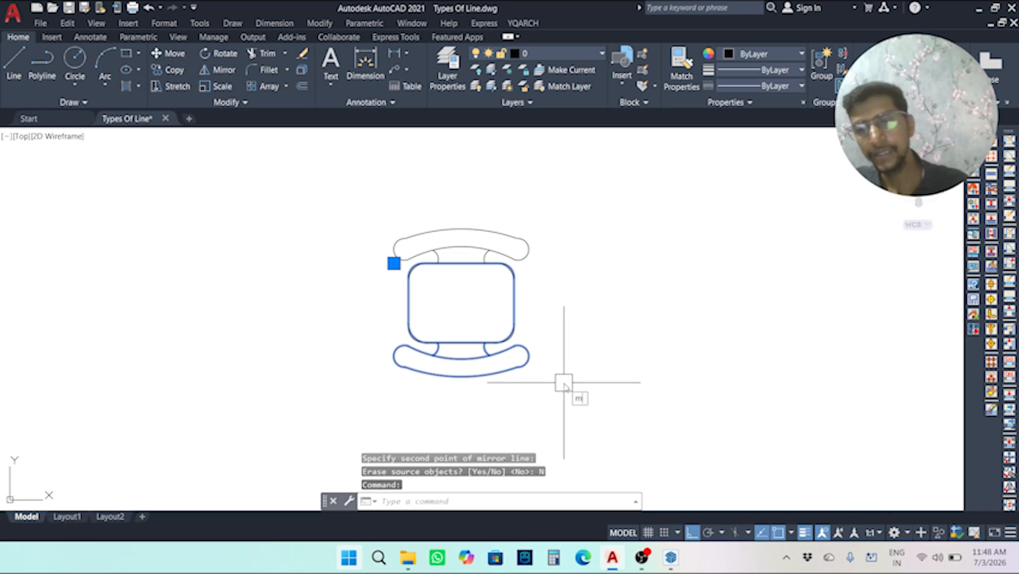
type("M")
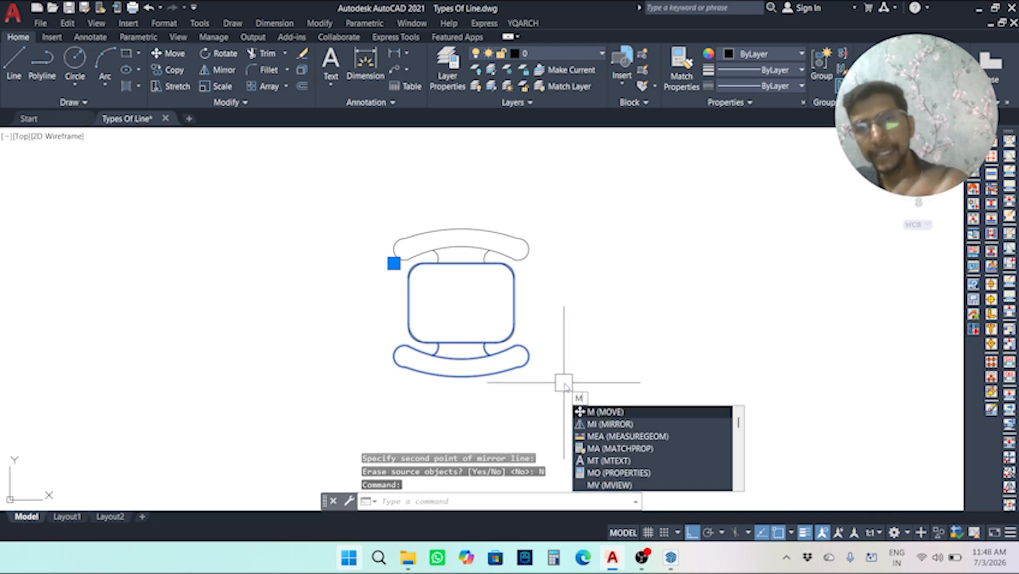
left_click(614, 412)
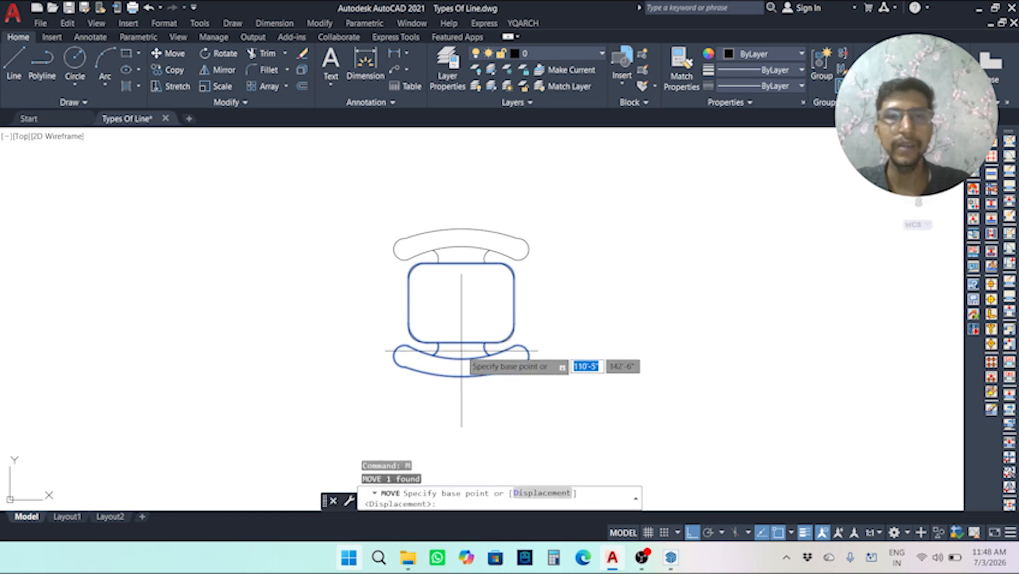
left_click(461, 361)
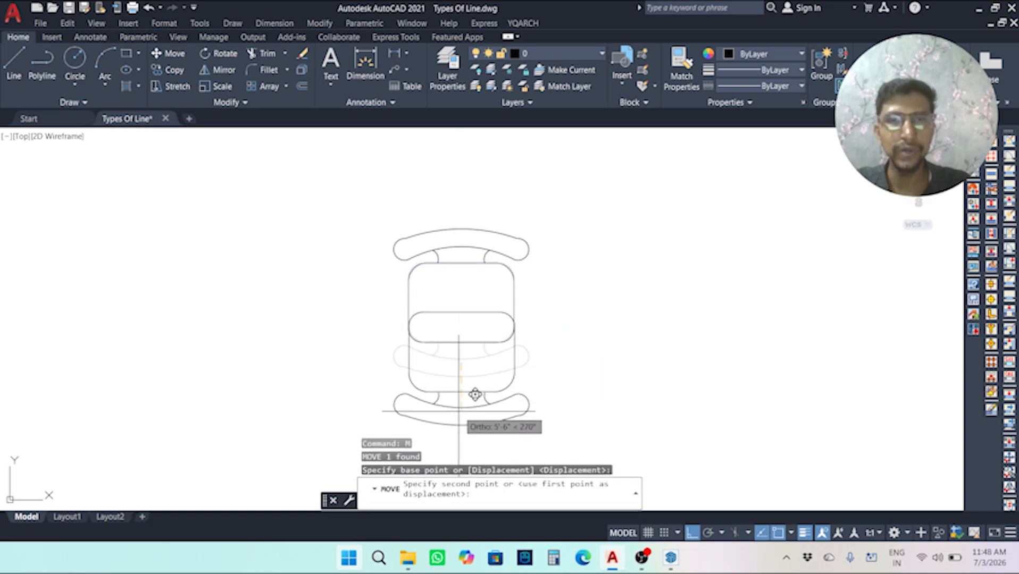
middle_click_drag(461, 411, 455, 337)
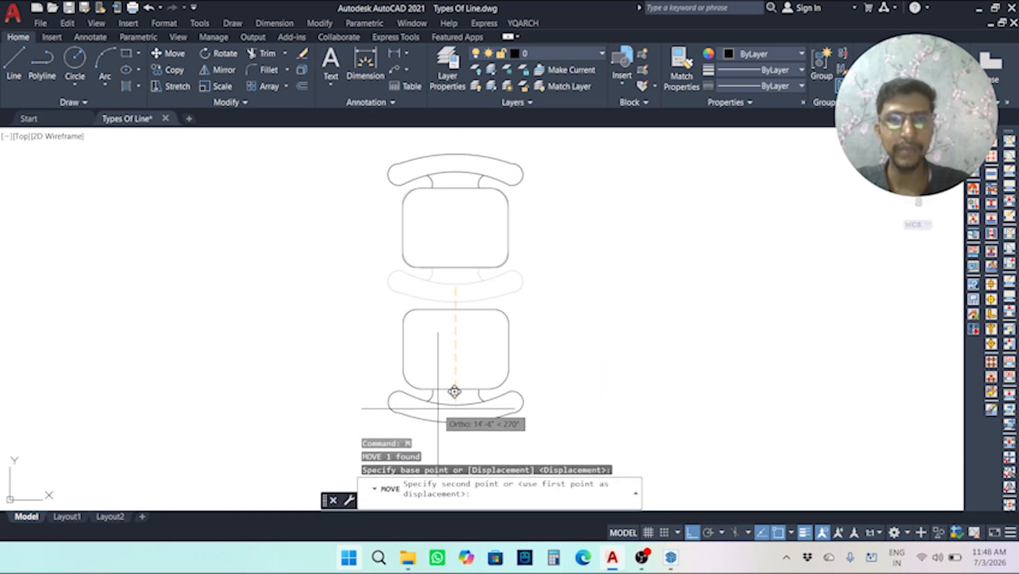
left_click(454, 392)
mouse_move(588, 341)
middle_mouse_down()
mouse_move(591, 296)
mouse_move(589, 331)
middle_mouse_up()
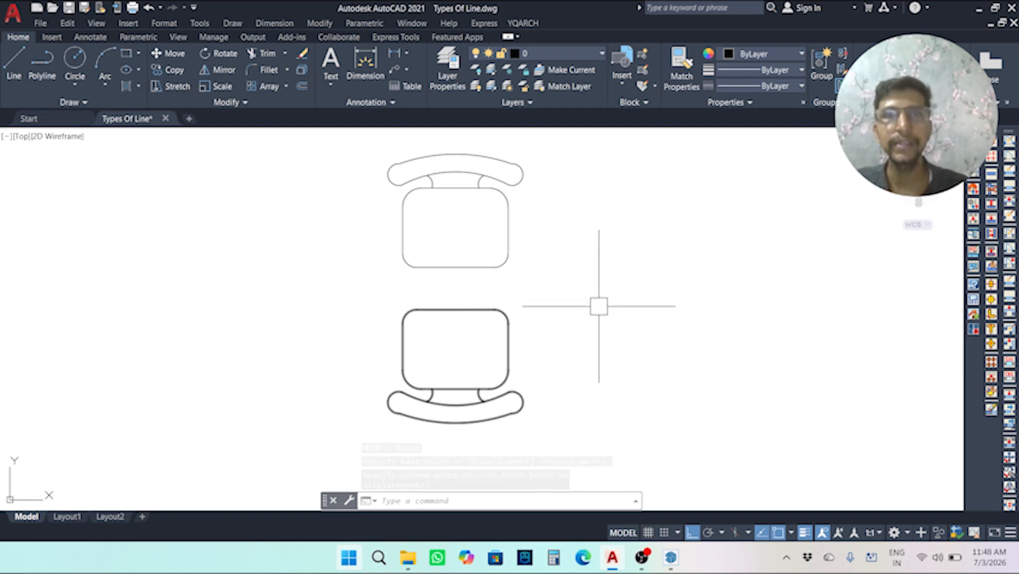
middle_click_drag(610, 301, 607, 315)
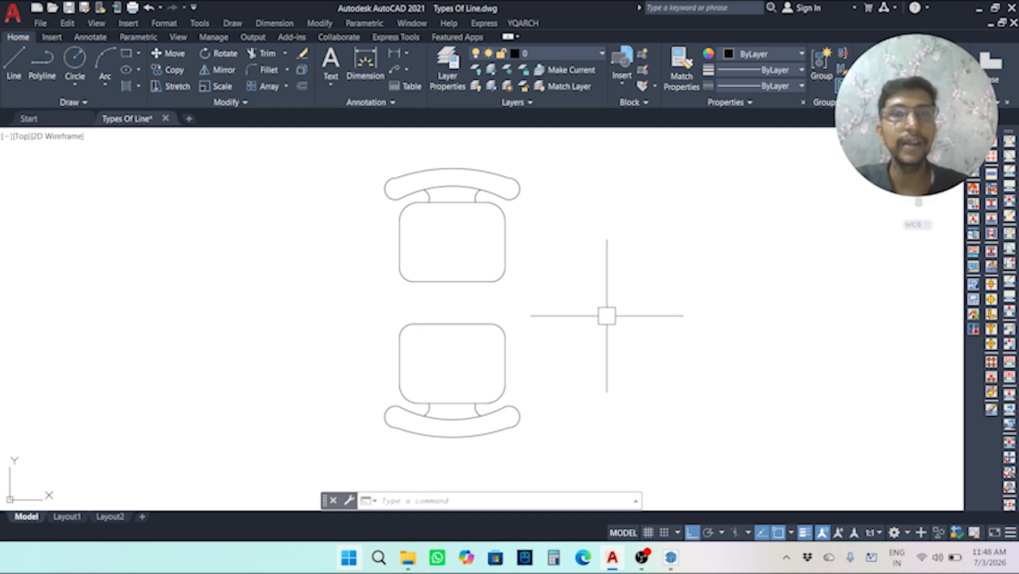
Copy the leftmost rectangle about 16' straight down, using its geometric center as the base point.
middle_click_drag(538, 241, 527, 406)
scroll(553, 243, "down", 4)
middle_click_drag(552, 243, 528, 405)
middle_click_drag(485, 236, 487, 255)
scroll(487, 255, "up", 2)
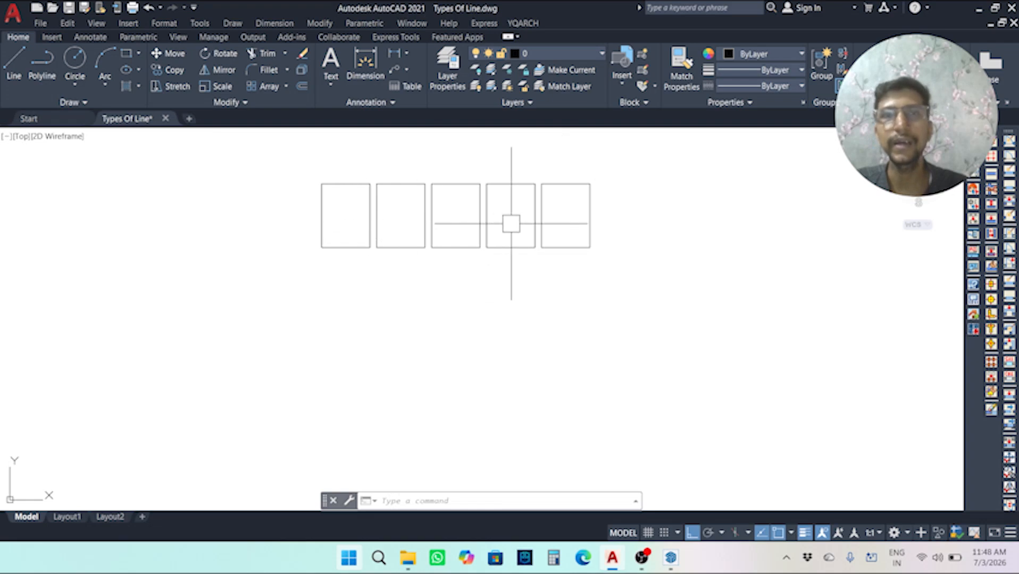
left_click(349, 248)
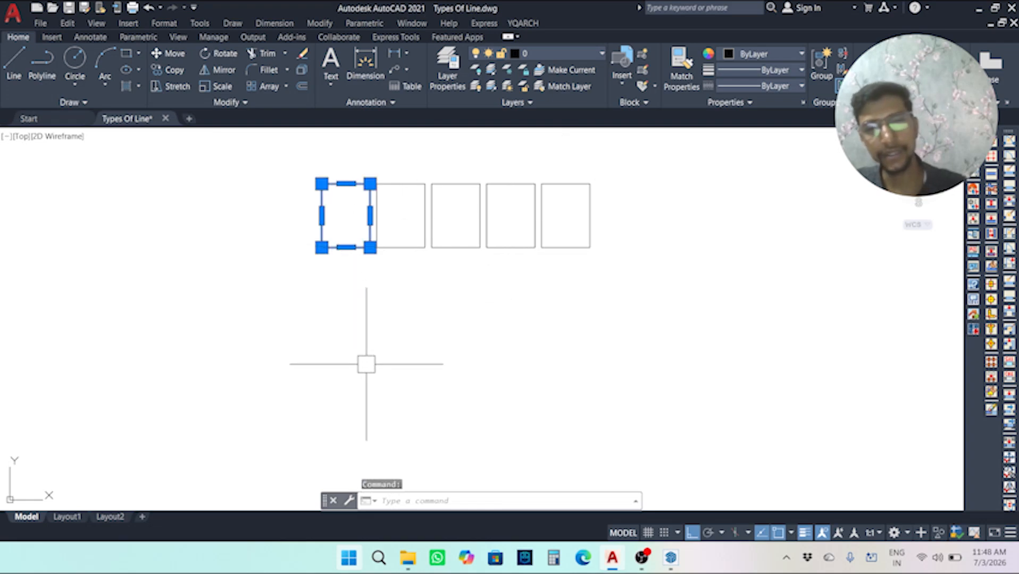
type("CO")
key("Return")
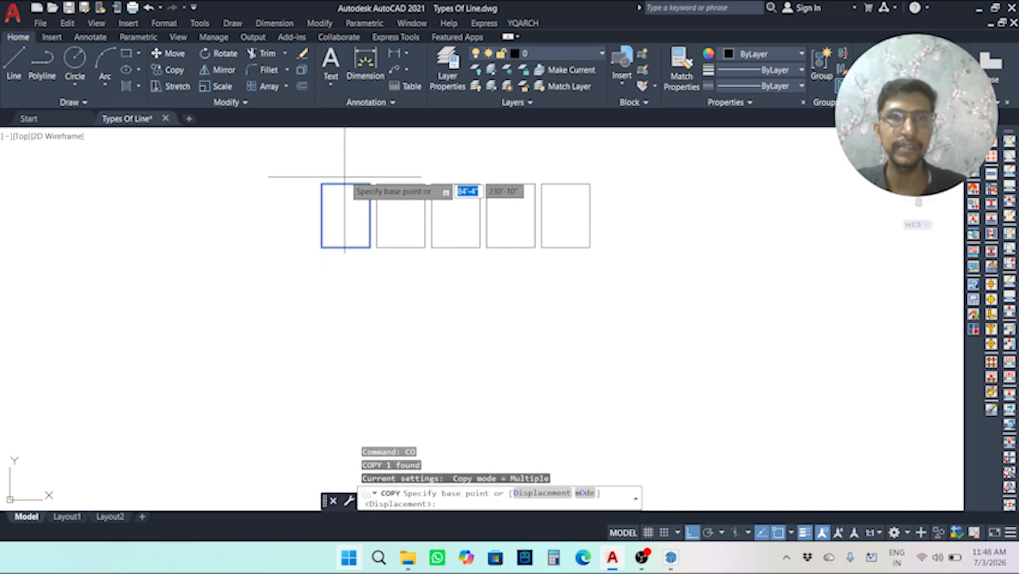
key("Escape")
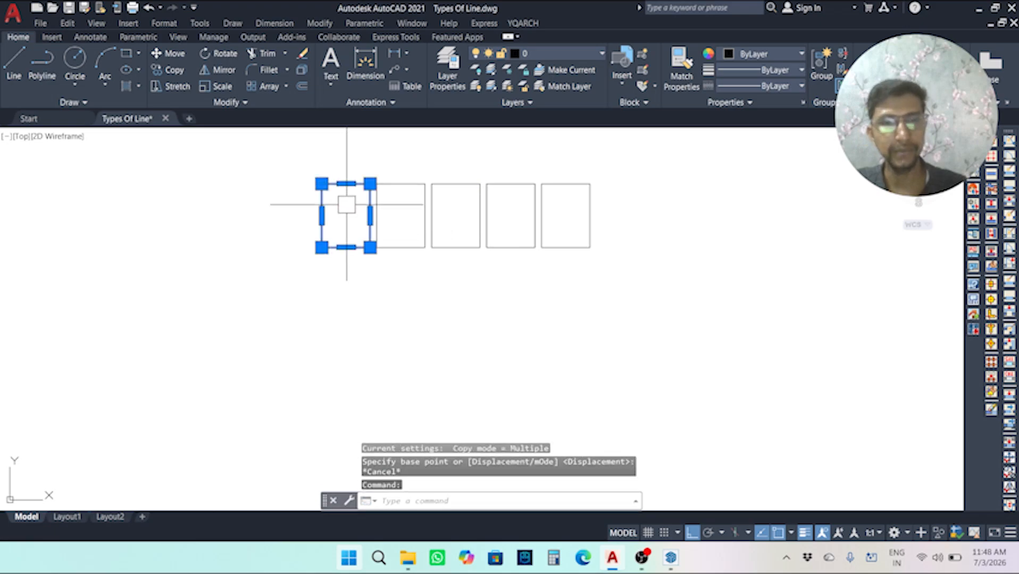
type("CO")
key("Return")
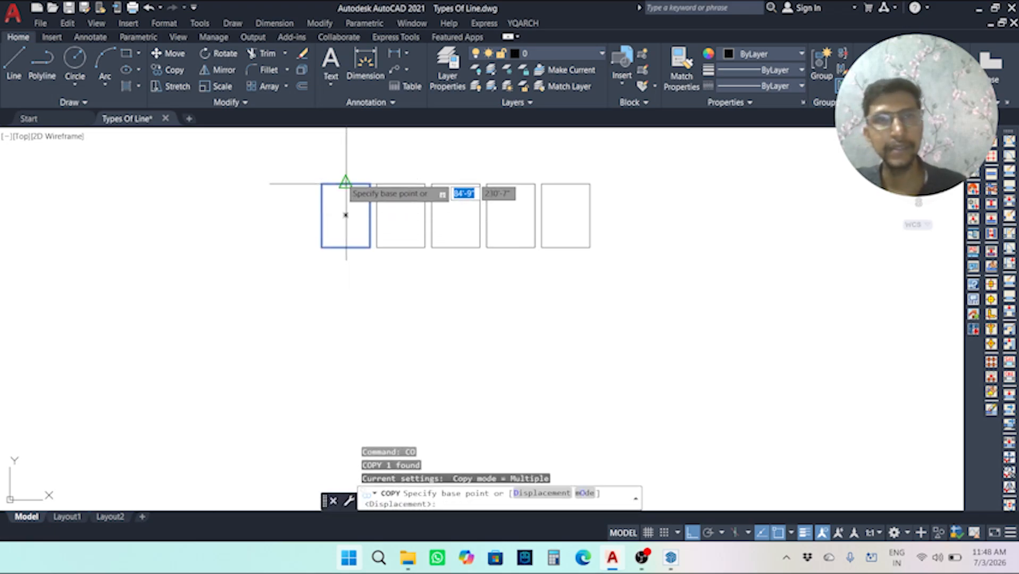
left_click(346, 215)
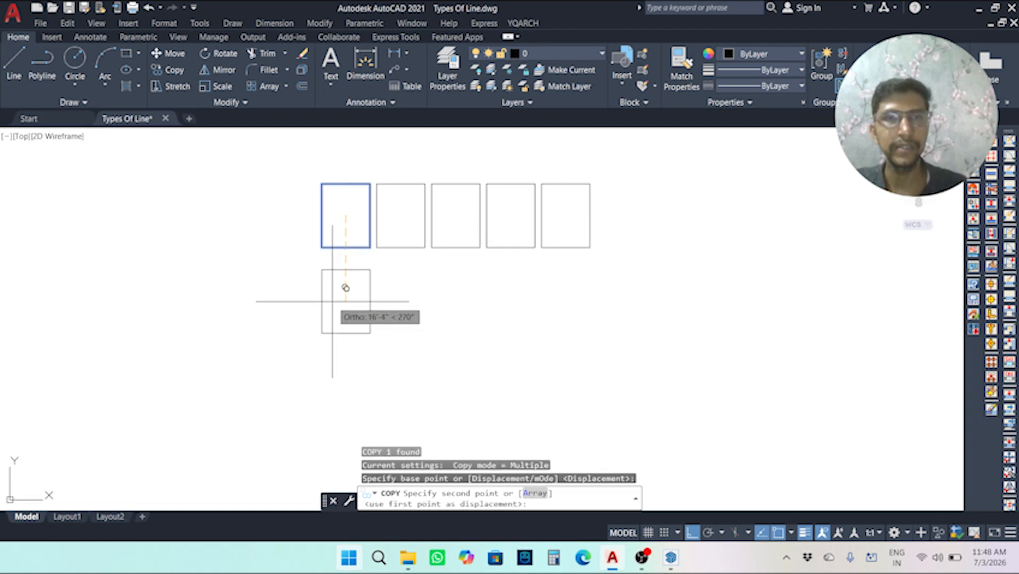
key("Escape")
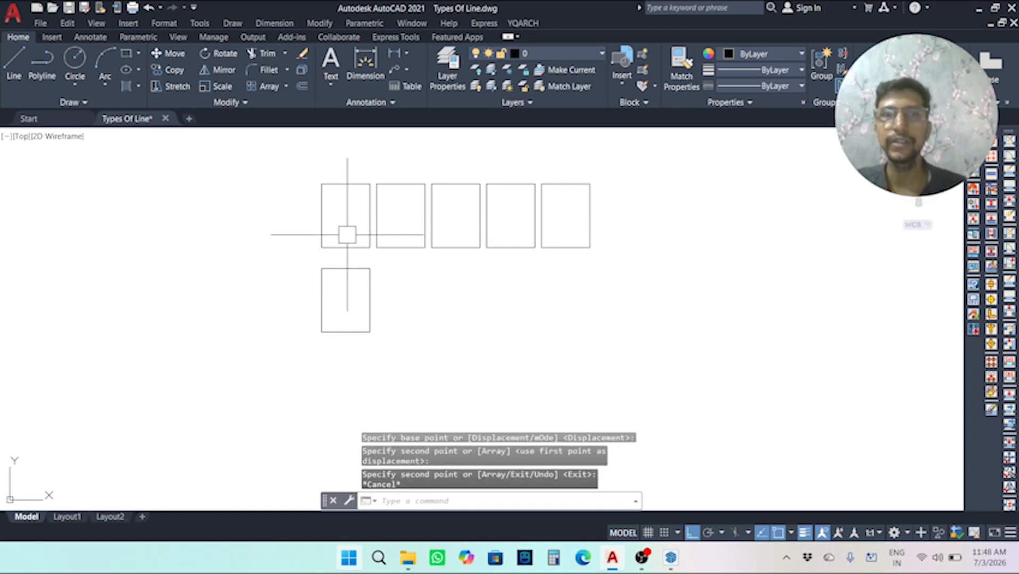
mouse_move(363, 312)
middle_mouse_down()
mouse_move(363, 250)
mouse_move(363, 288)
middle_mouse_up()
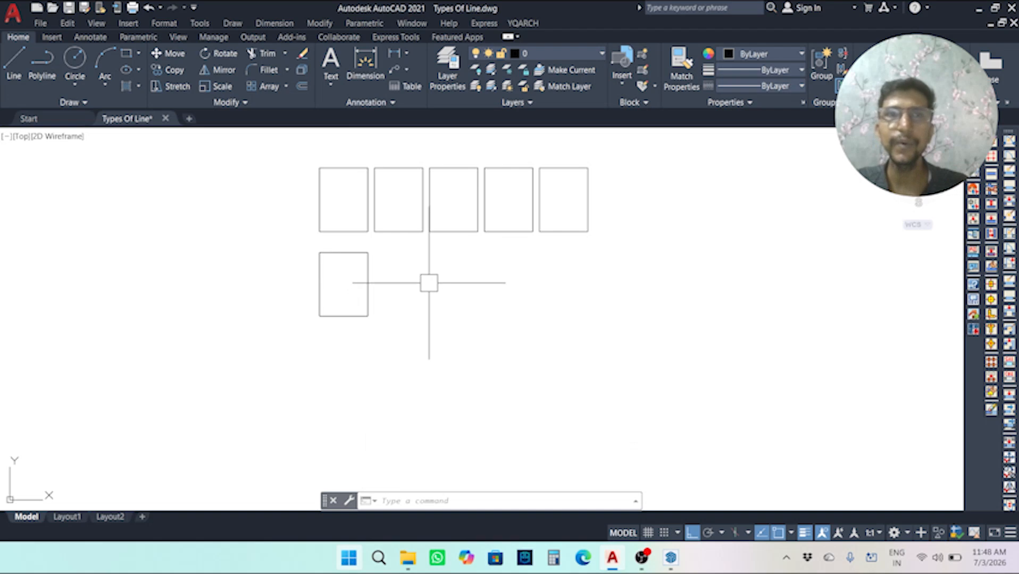
Mirror the upper chair about a vertical line through the center of its seat, keeping the source object.
middle_click_drag(492, 383, 468, 215)
middle_click_drag(492, 417, 492, 228)
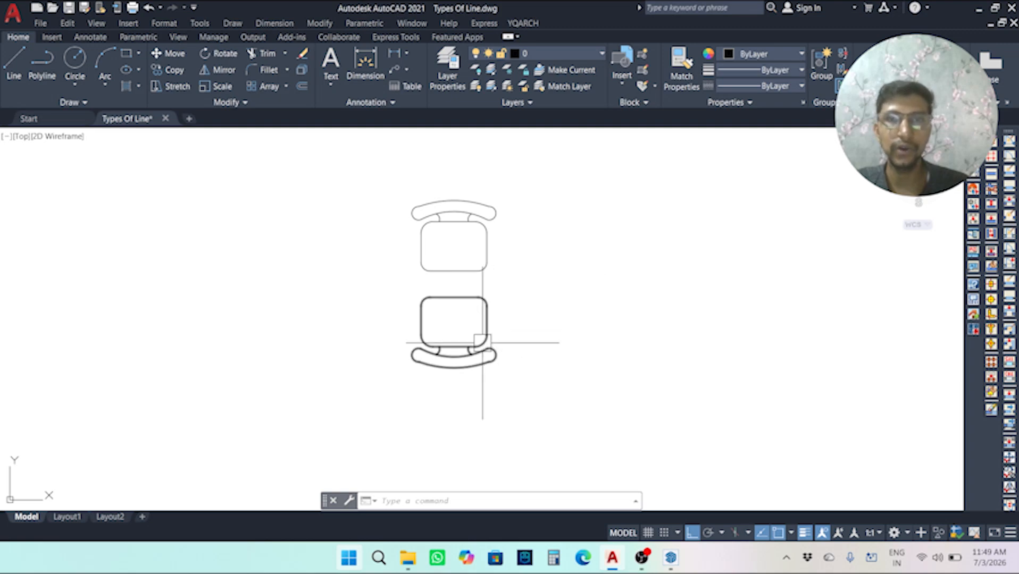
middle_click_drag(546, 323, 583, 314)
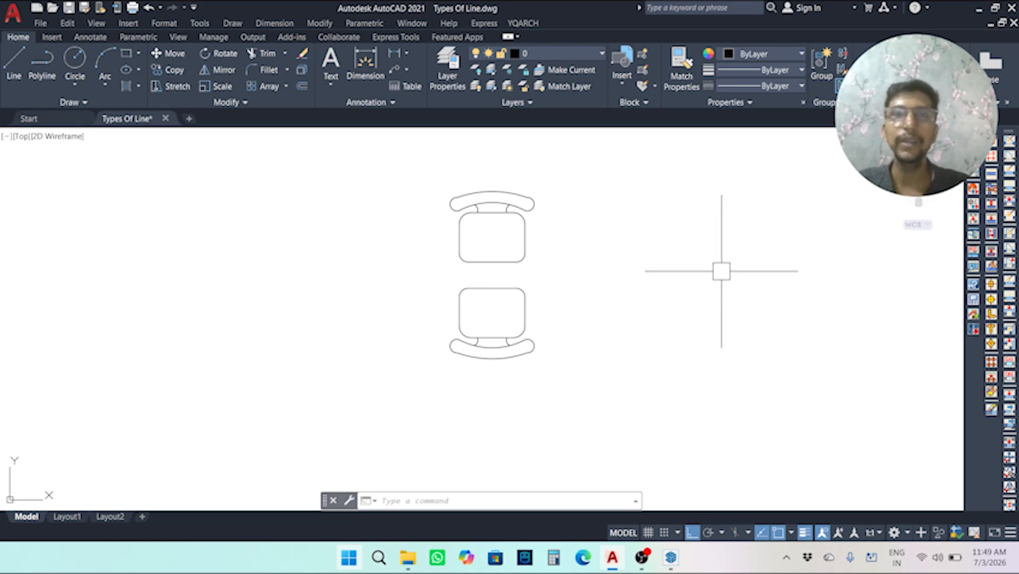
mouse_move(718, 271)
middle_mouse_down()
mouse_move(627, 298)
mouse_move(563, 300)
middle_mouse_up()
left_click(409, 274)
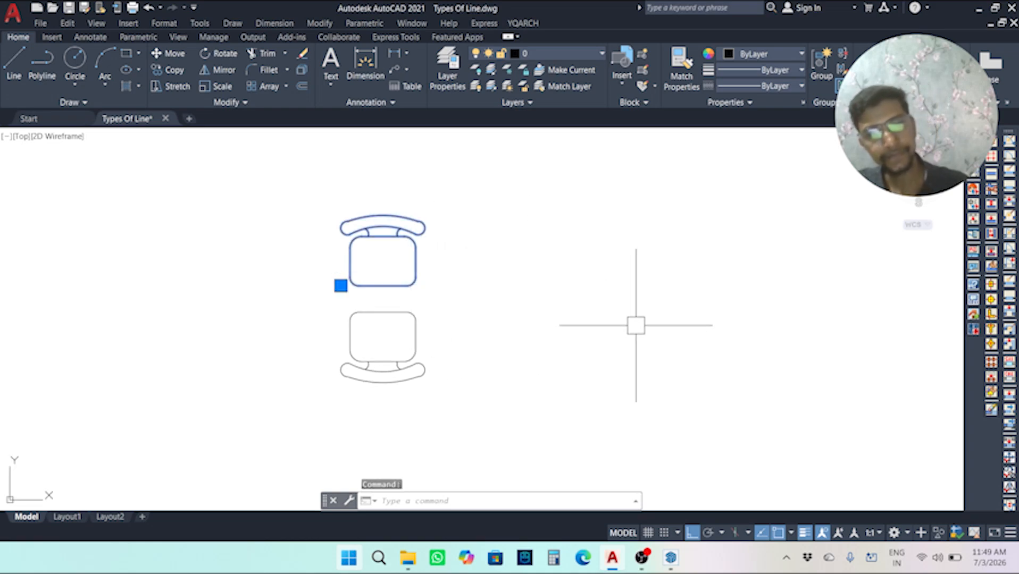
type("mi")
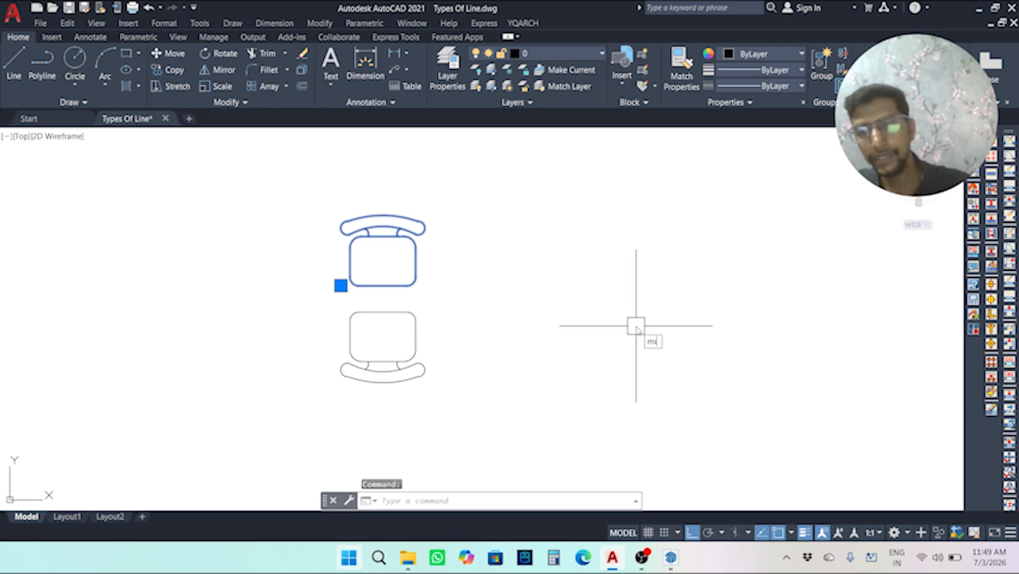
key("Return")
left_click(382, 261)
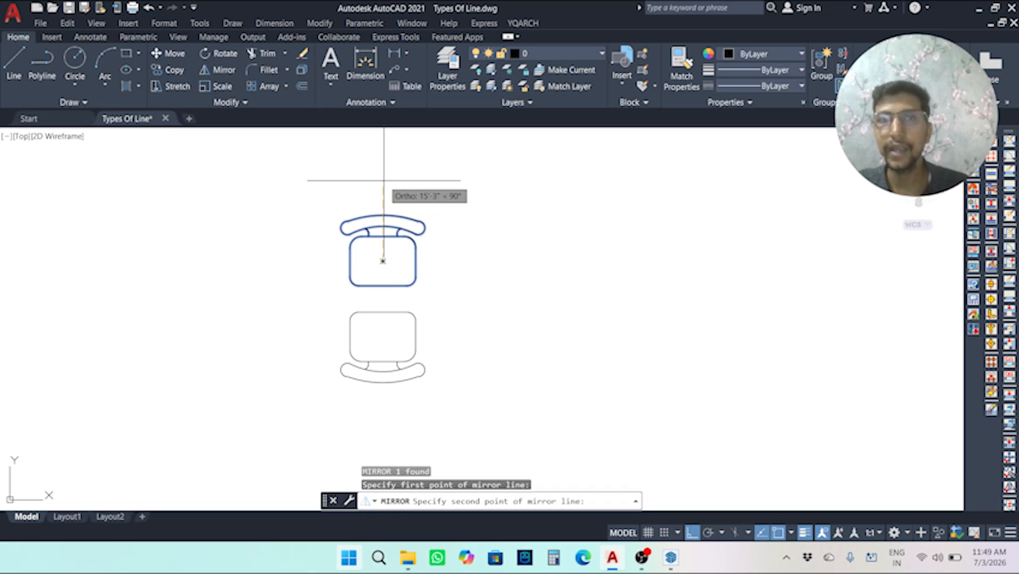
left_click(384, 180)
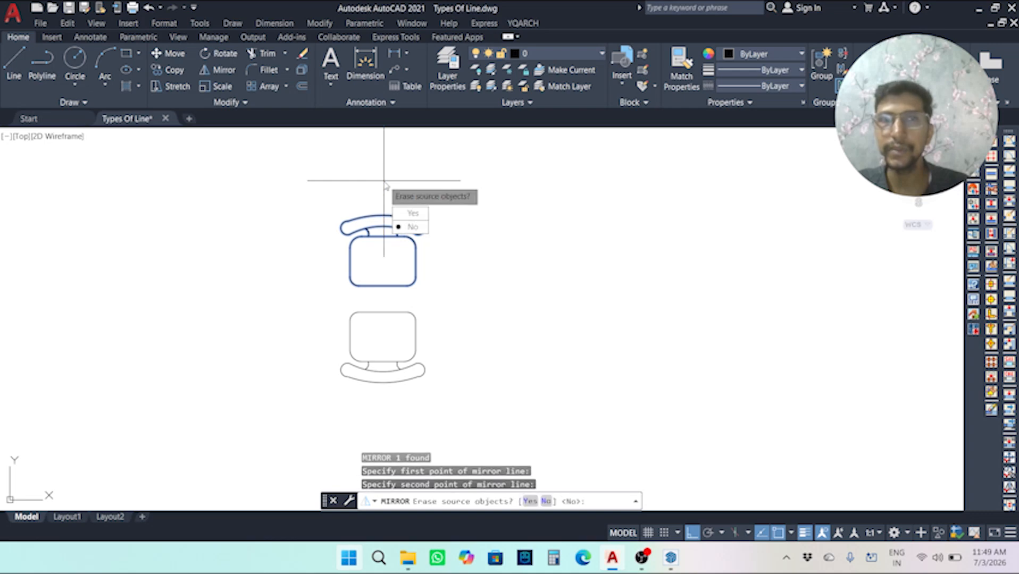
left_click(413, 227)
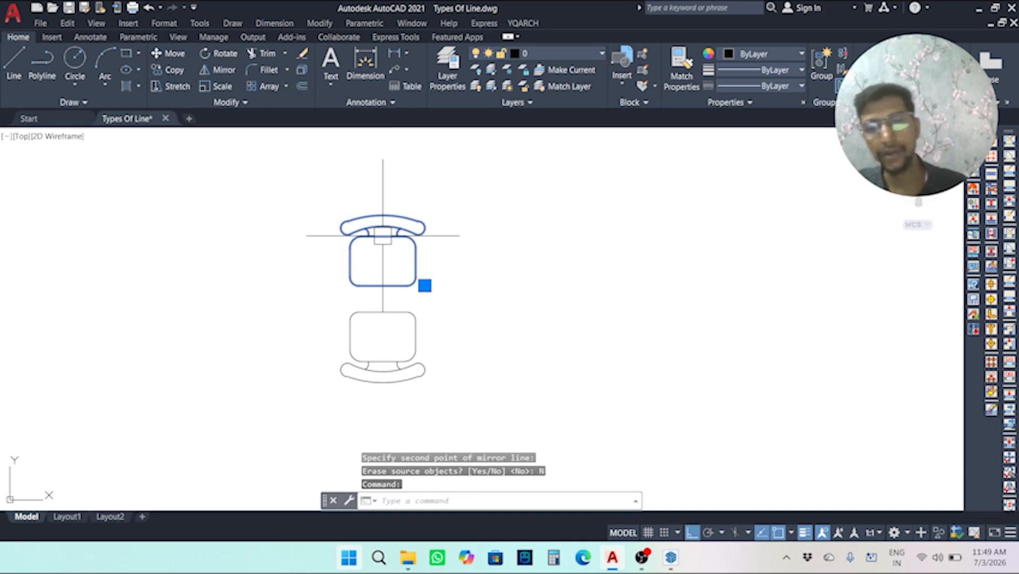
Move the newly mirrored upper chair horizontally to the right from its seat center, placing it beside the original chair.
key("Return")
left_click(382, 261)
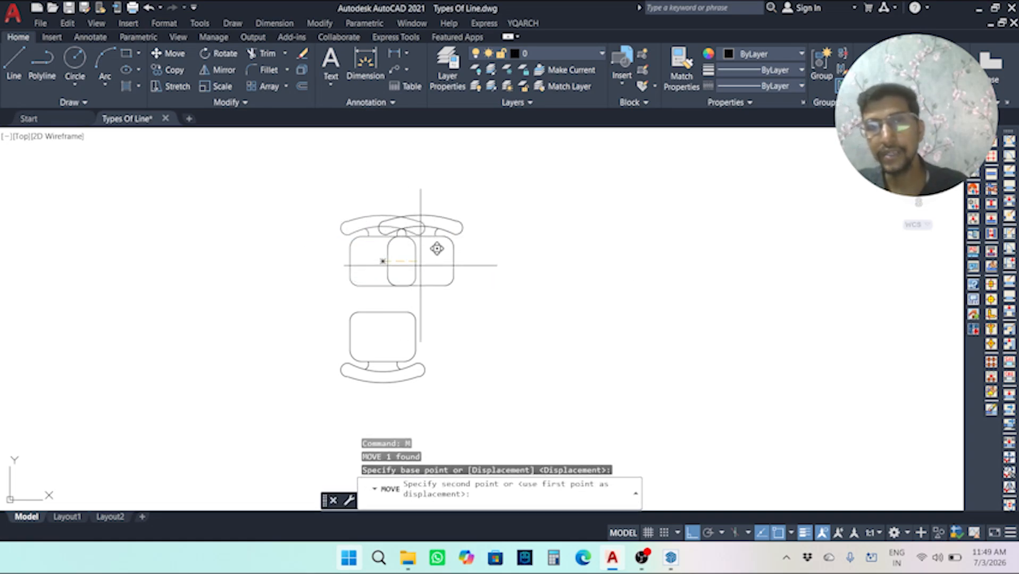
left_click(472, 263)
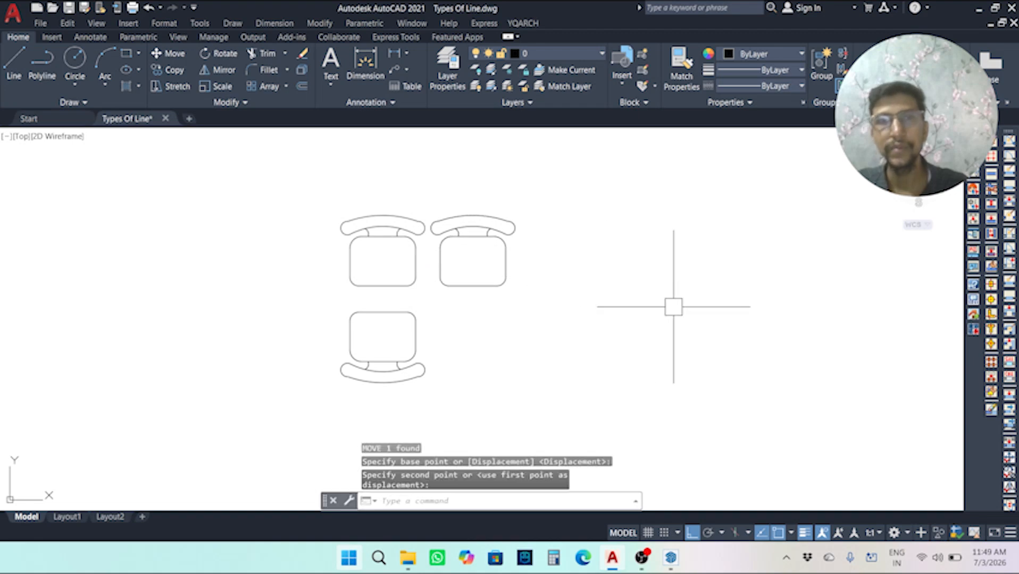
Undo the last move and mirror of the upper chair.
middle_click_drag(648, 300, 630, 305)
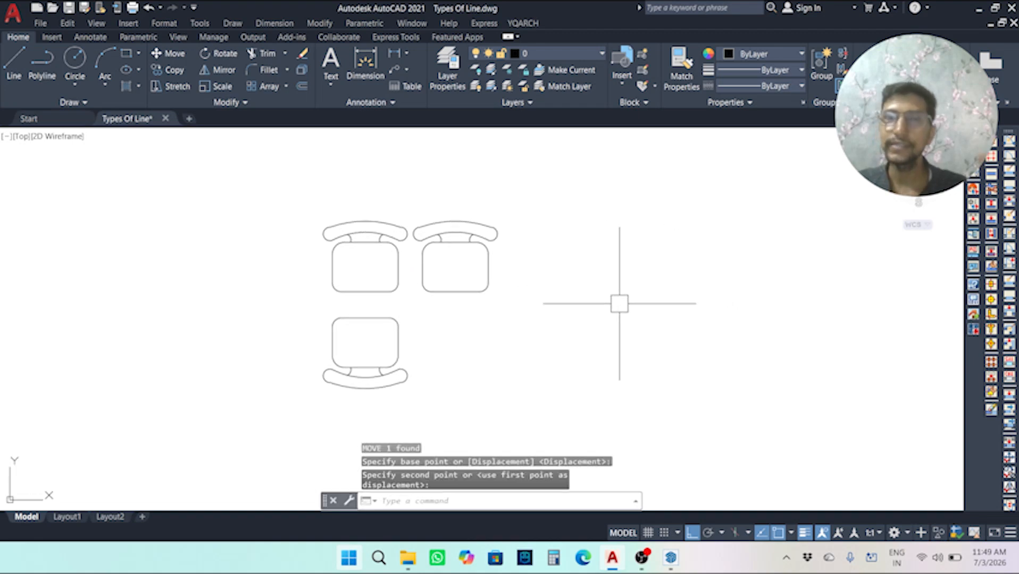
key("ctrl+z")
key("ctrl+z")
key("ctrl+z")
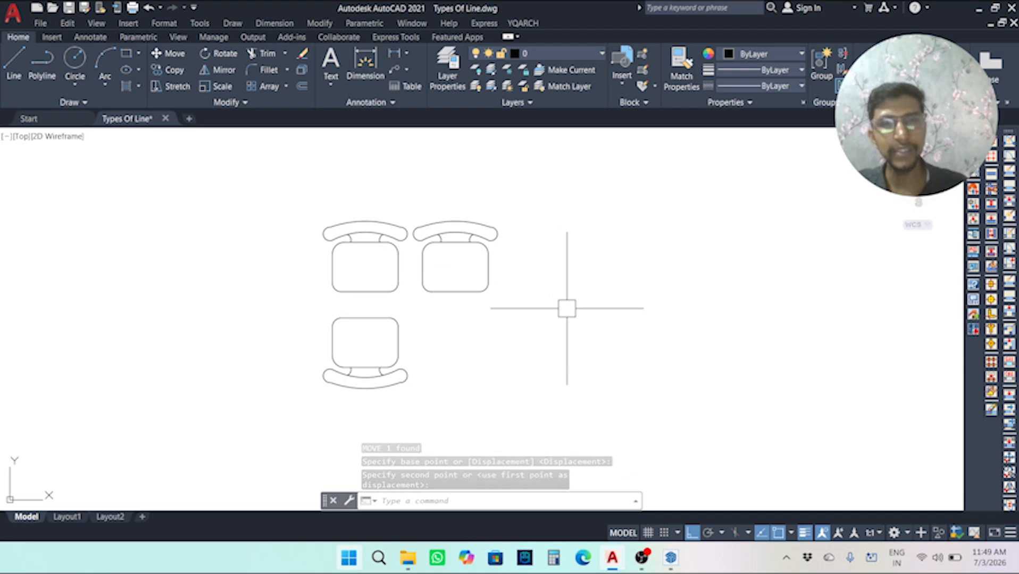
key("ctrl+z")
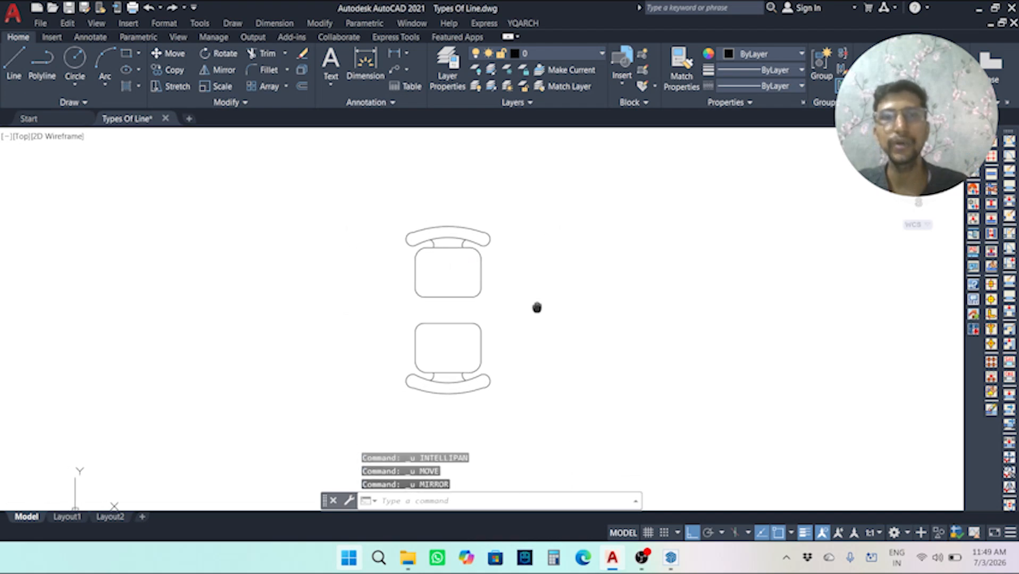
scroll(529, 359, "down", 1)
middle_click_drag(525, 306, 459, 93)
scroll(446, 302, "up", 2)
middle_click_drag(477, 285, 505, 224)
left_click(505, 262)
middle_click_drag(542, 269, 562, 301)
type("m")
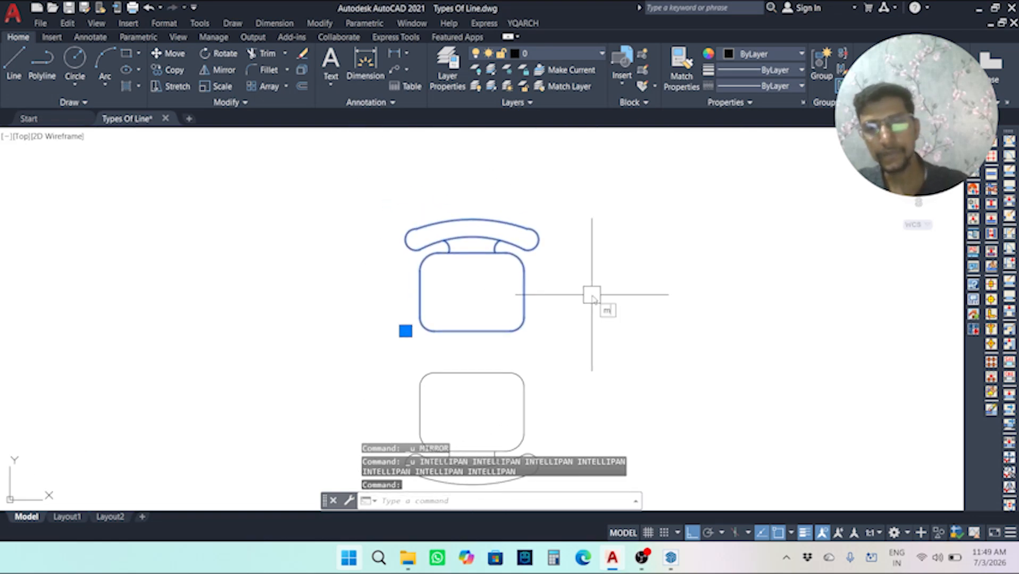
type("i")
key("Return")
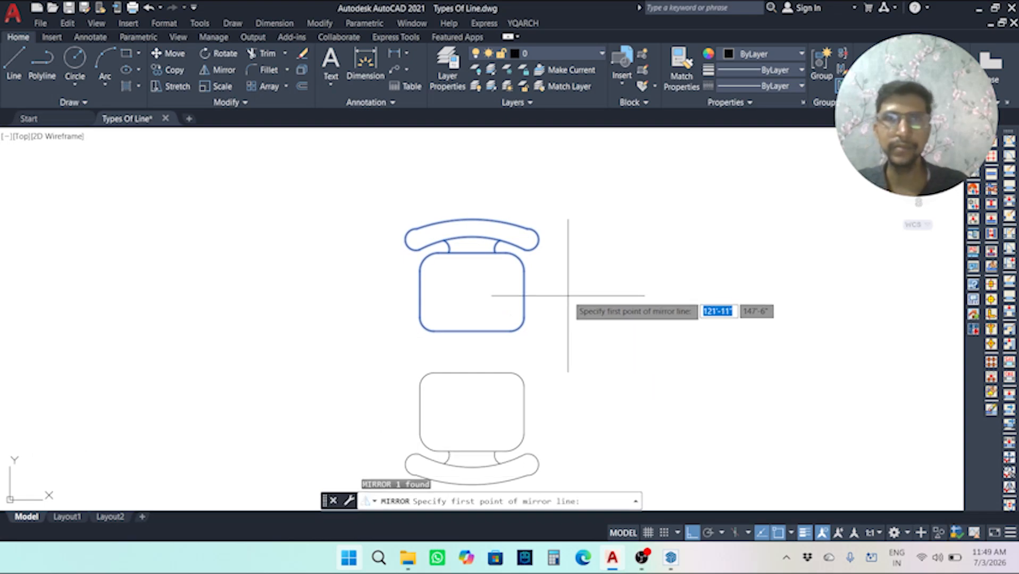
left_click(471, 291)
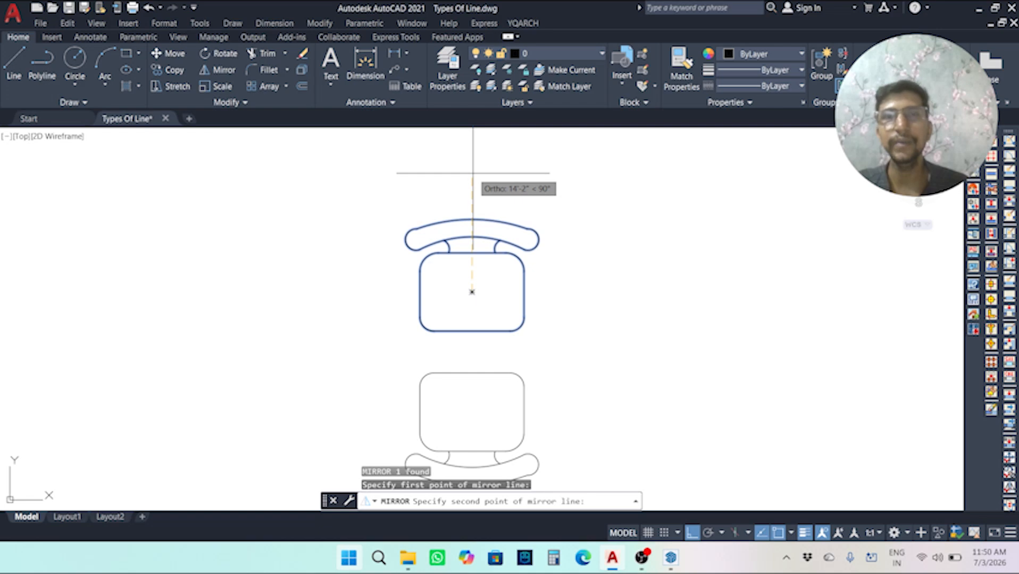
key("Escape")
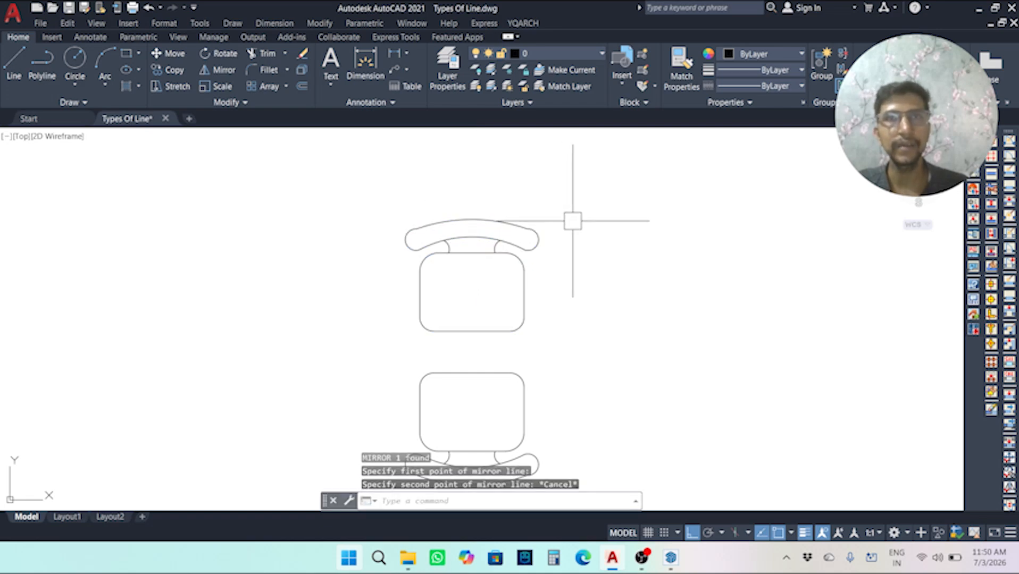
Try moving the upper chair horizontally to the left from its seat center, and undo the move.
left_click(524, 290)
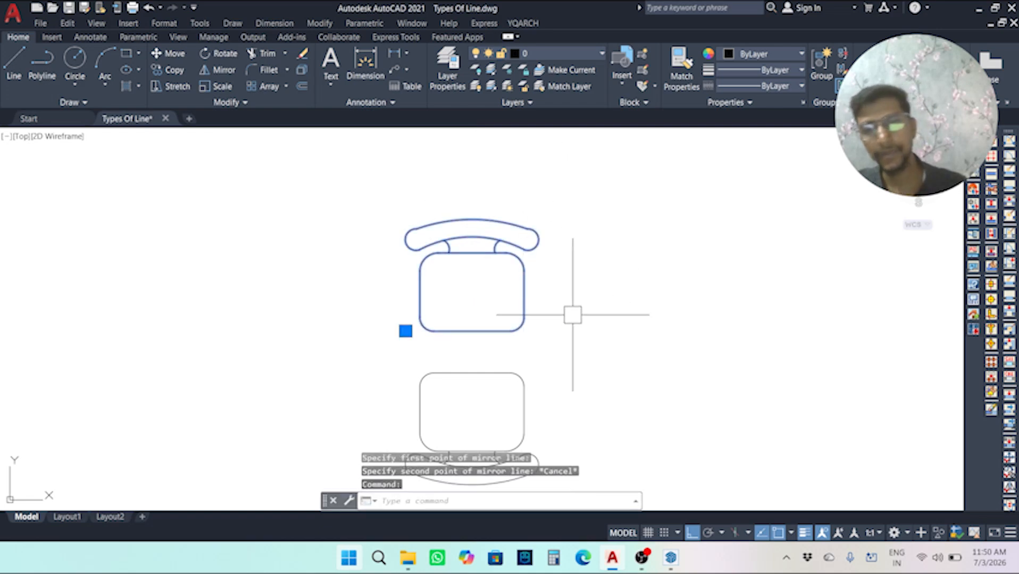
type("m")
key("Return")
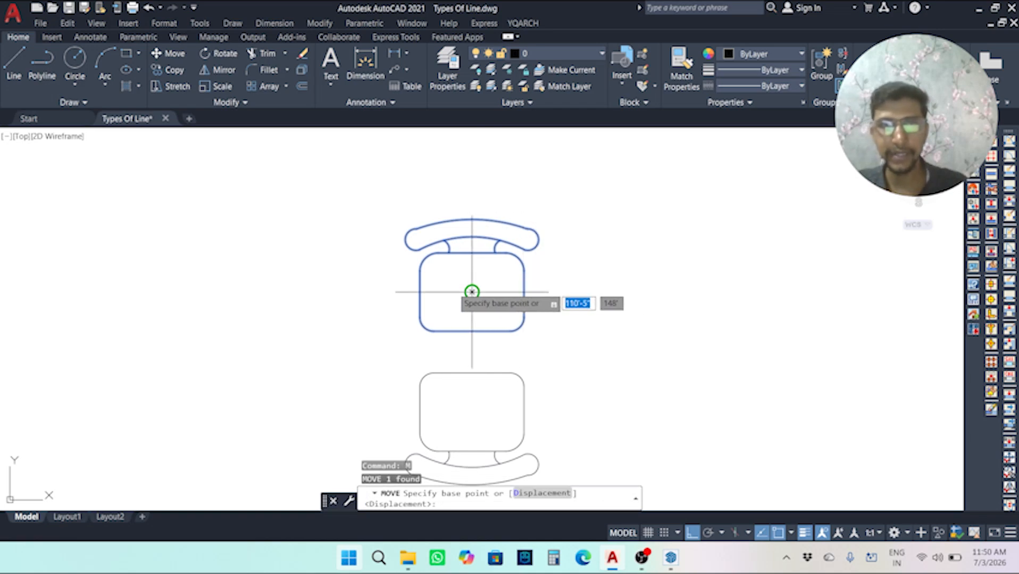
left_click(472, 292)
left_click(205, 292)
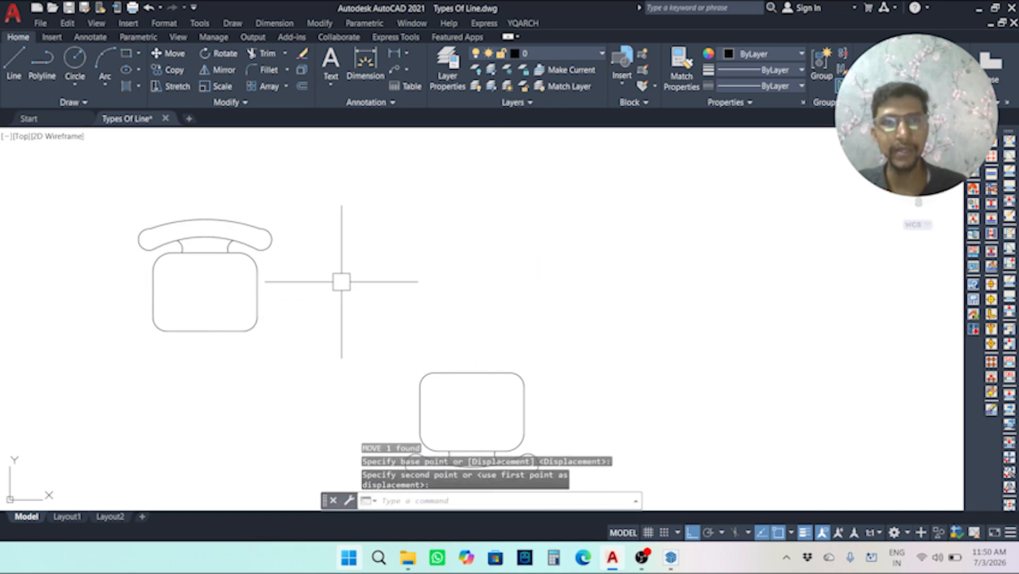
left_click(259, 290)
key("ctrl+z")
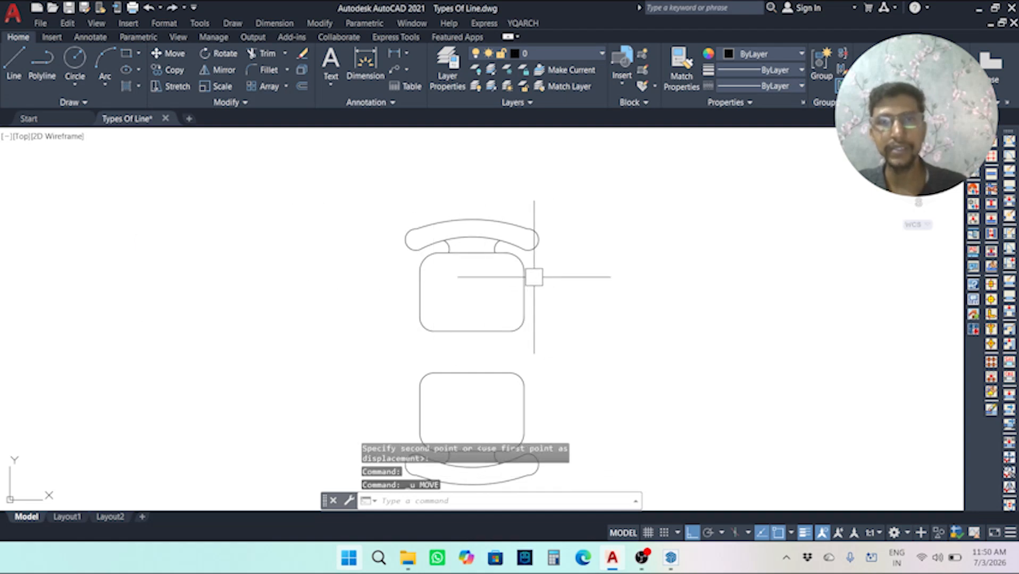
Mirror the upper chair about a vertical line through its seat center, keeping the source object.
type("m")
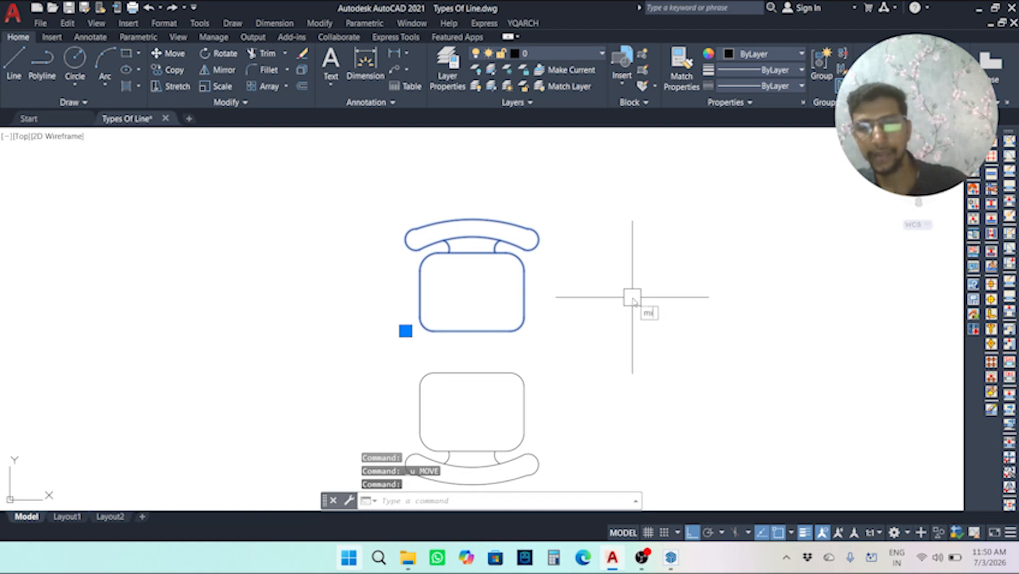
type("i")
key("Return")
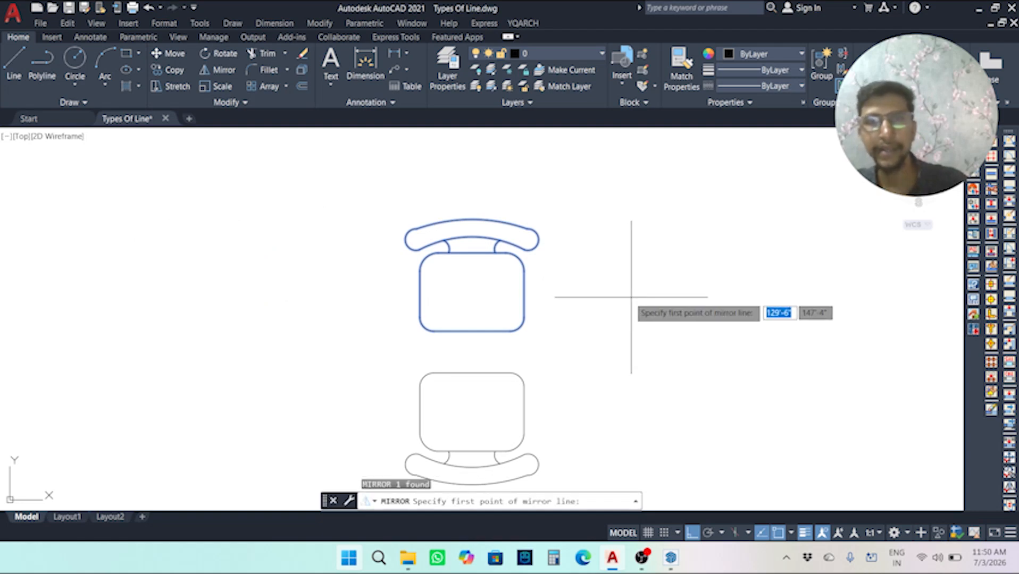
left_click(471, 292)
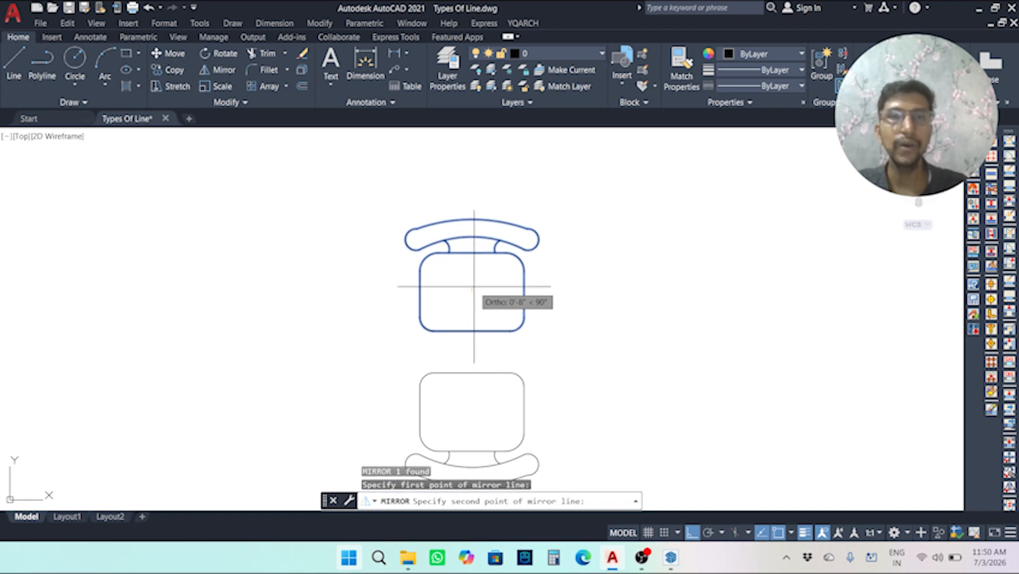
left_click(479, 174)
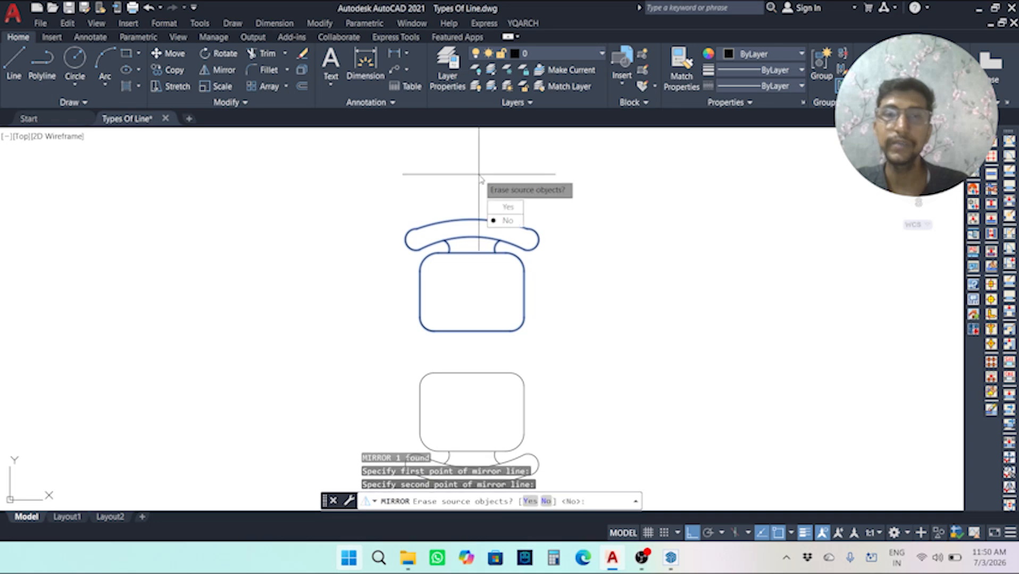
left_click(506, 225)
Move the overlapping mirrored chair horizontally to the left from its seat center, placing it beside the original upper chair.
middle_click_drag(638, 205, 580, 208)
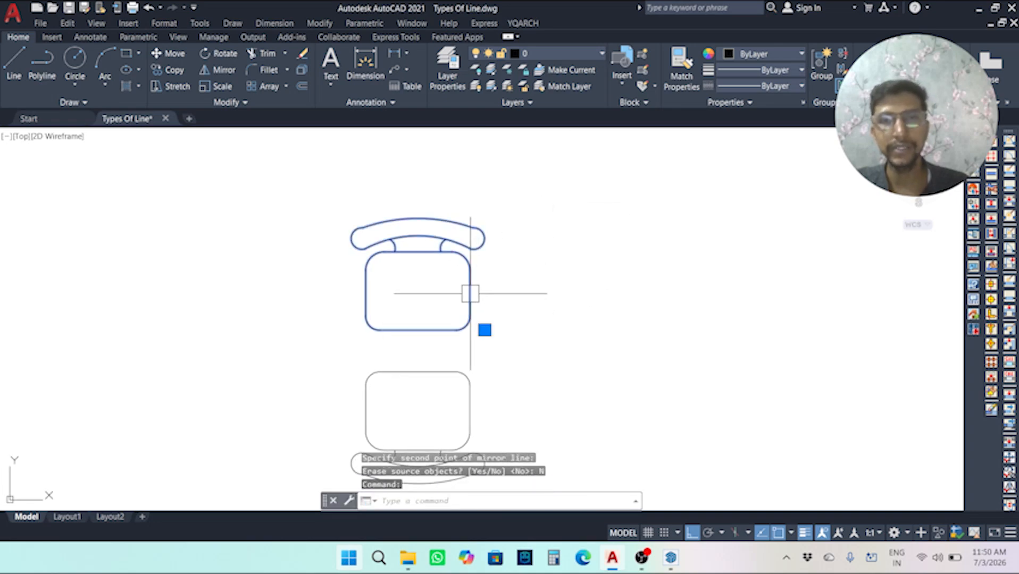
type("m")
key("Return")
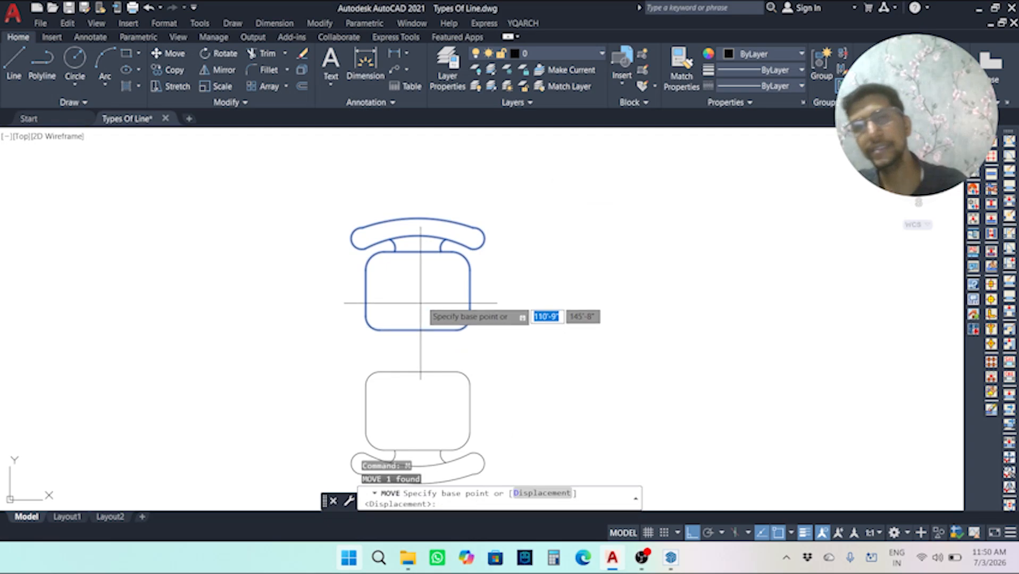
left_click(418, 290)
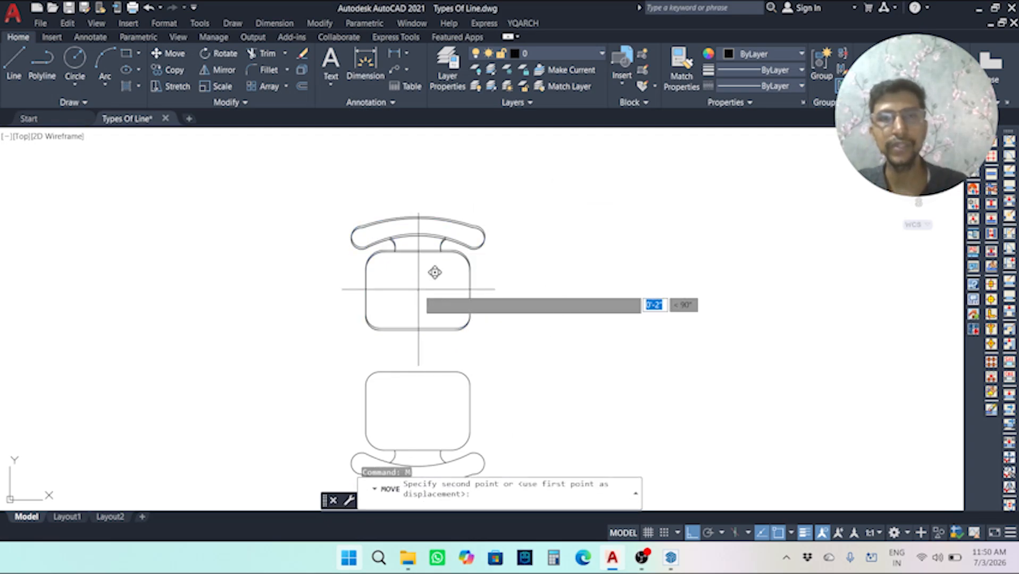
left_click(261, 291)
mouse_move(635, 216)
middle_mouse_down()
mouse_move(728, 216)
mouse_move(759, 229)
middle_mouse_up()
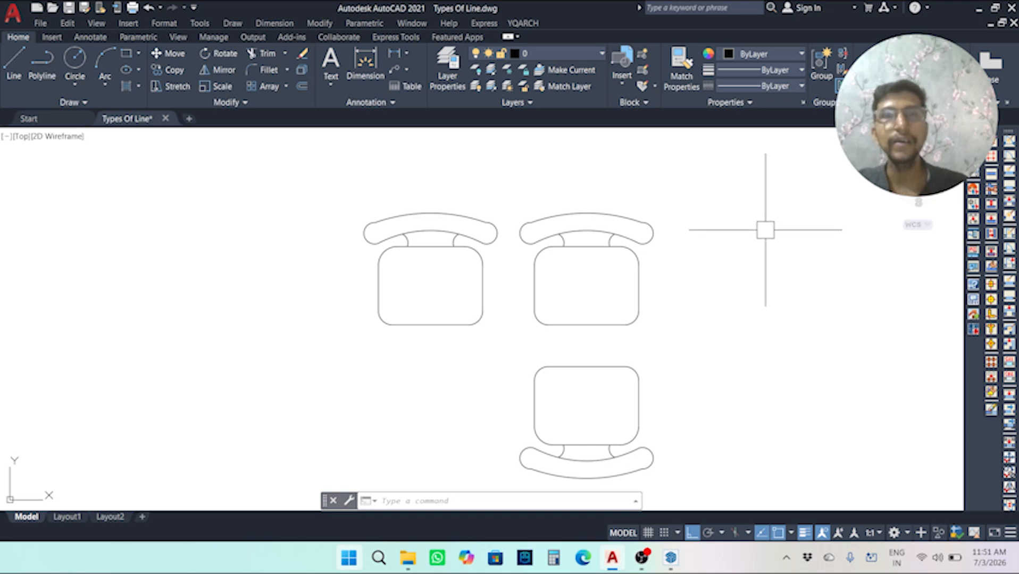
middle_click_drag(755, 258, 702, 265)
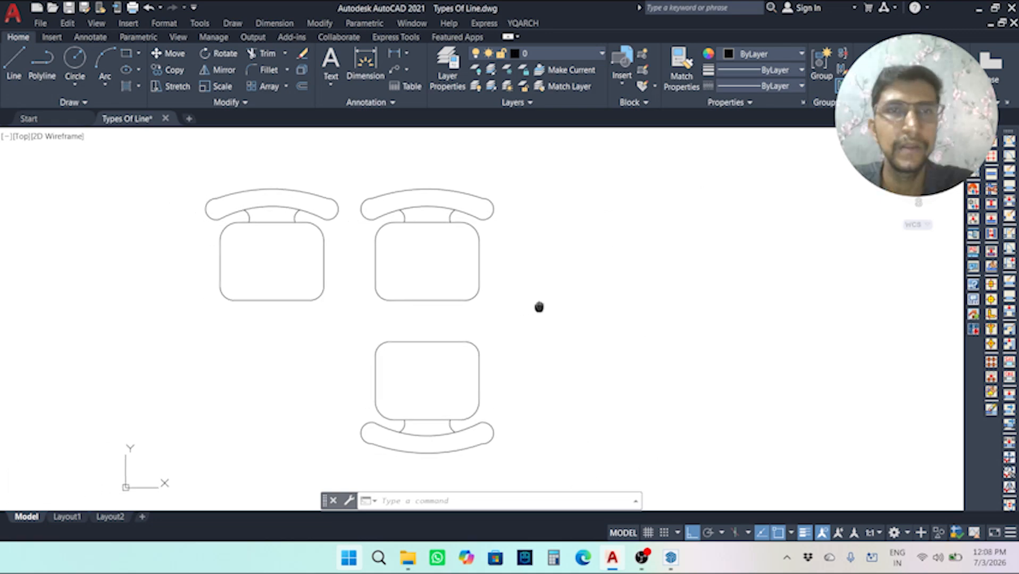
middle_click_drag(538, 305, 595, 315)
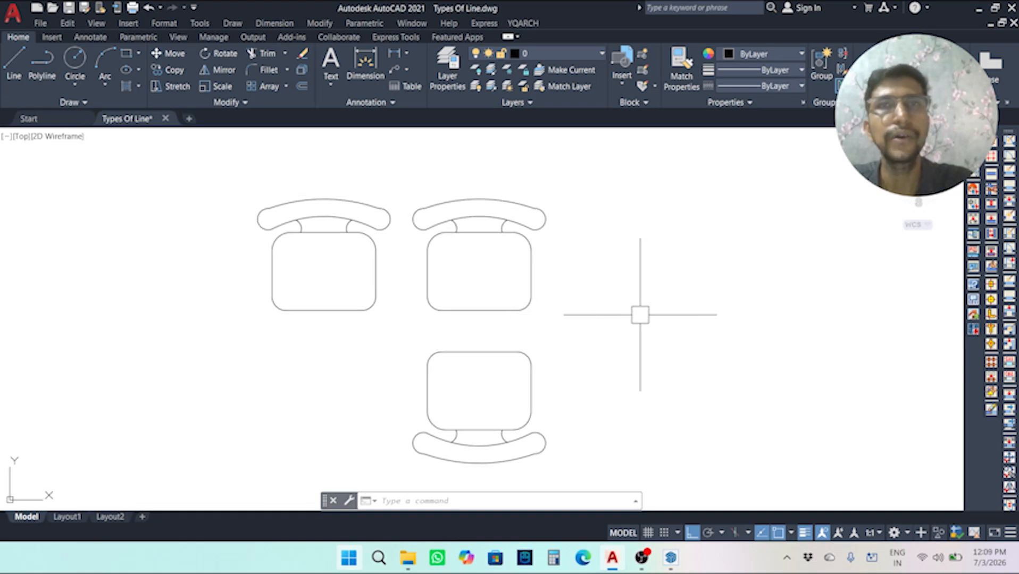
middle_click_drag(612, 312, 590, 315)
middle_click_drag(531, 282, 509, 278)
mouse_move(598, 282)
middle_mouse_down()
mouse_move(585, 289)
mouse_move(607, 279)
mouse_move(621, 290)
mouse_move(609, 291)
middle_mouse_up()
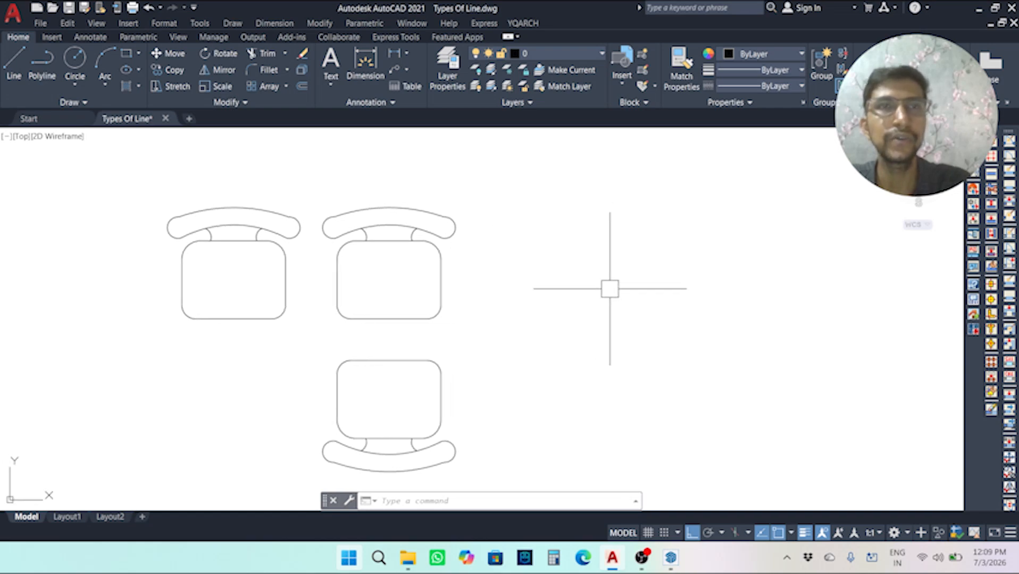
left_click(287, 70)
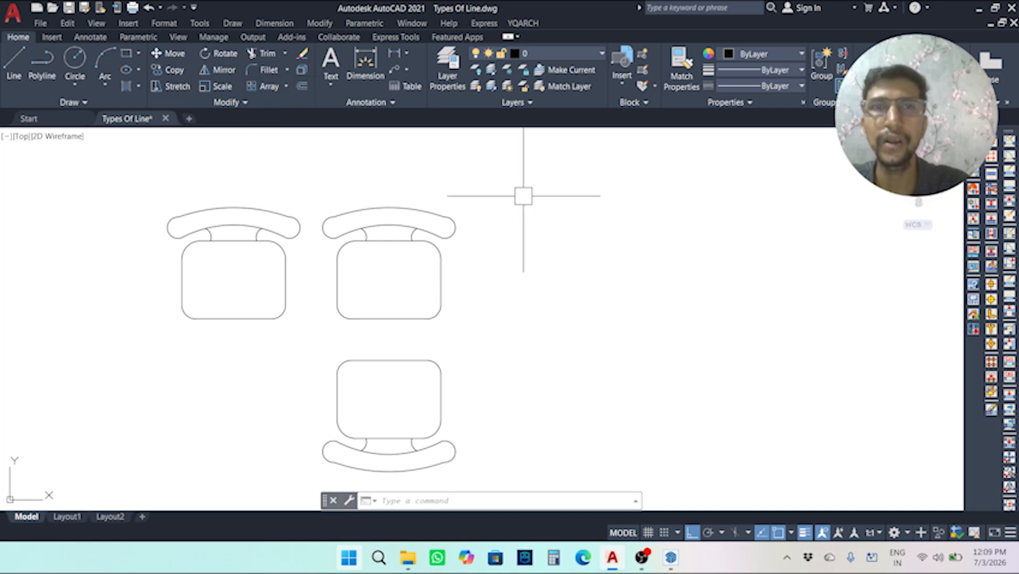
middle_click_drag(580, 231, 534, 236)
middle_click_drag(580, 268, 548, 263)
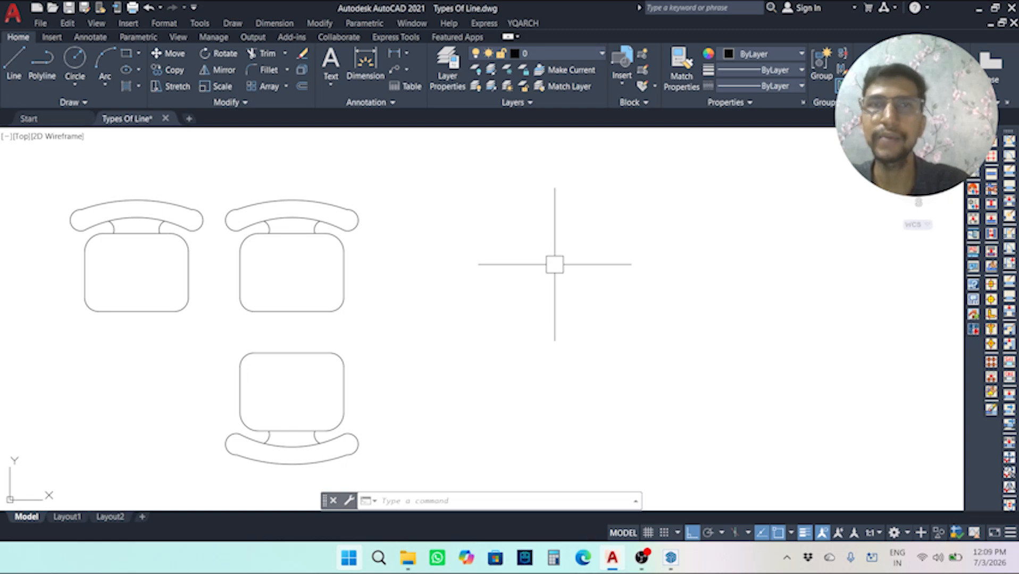
middle_click_drag(564, 263, 530, 264)
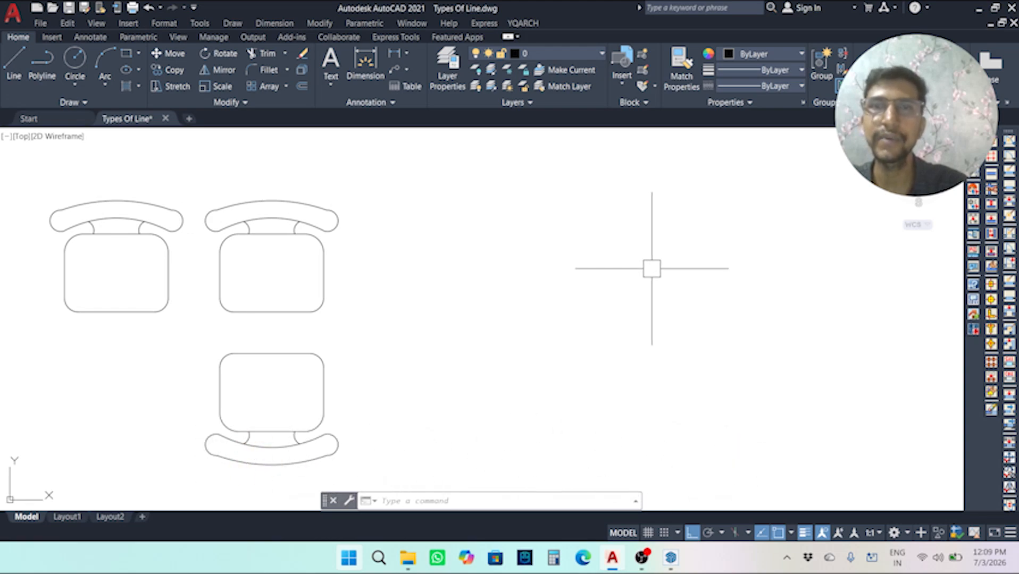
middle_click_drag(624, 265, 599, 261)
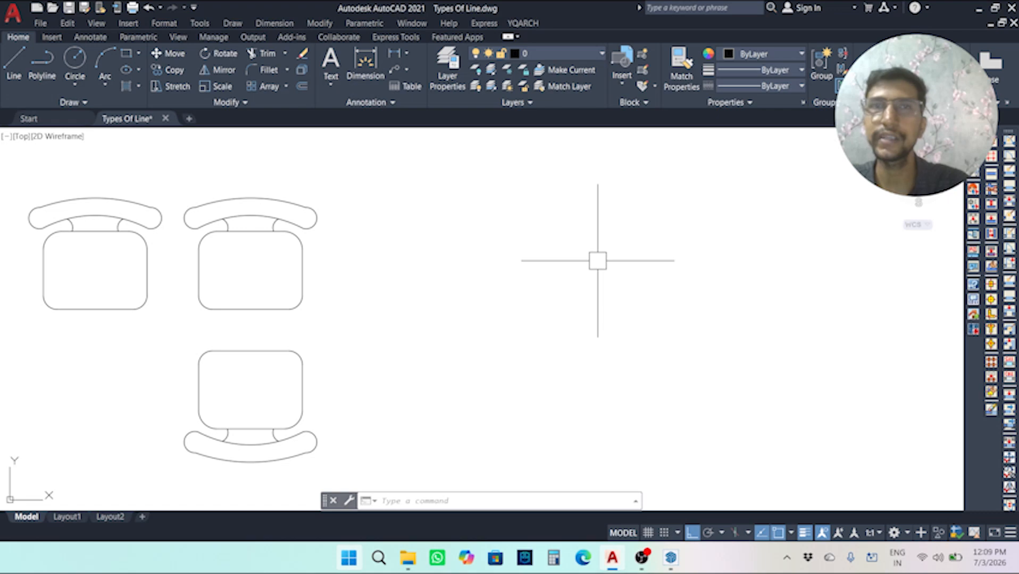